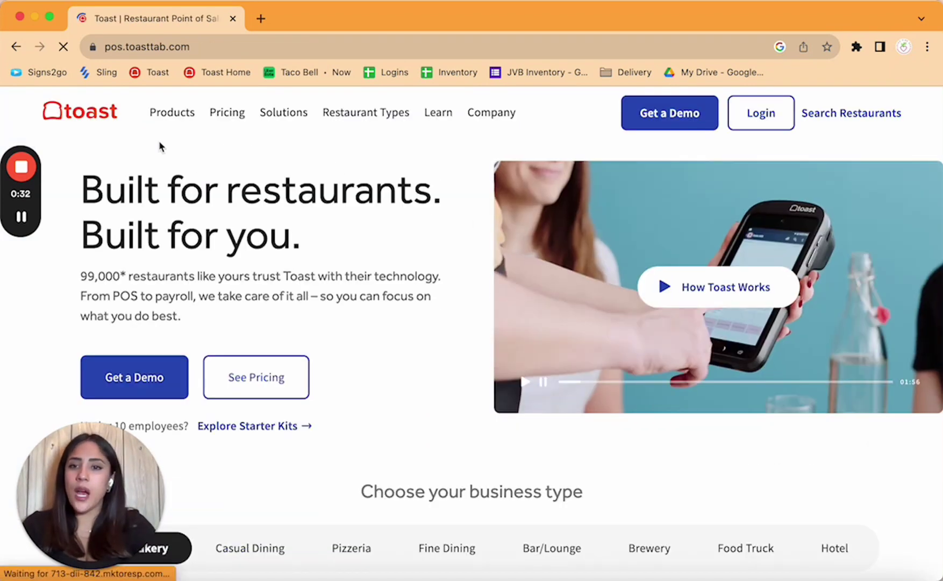
Step: Open the Point of Sale product page on the Toast website and look over the terminal and handheld pictures
mouse_move(164, 119)
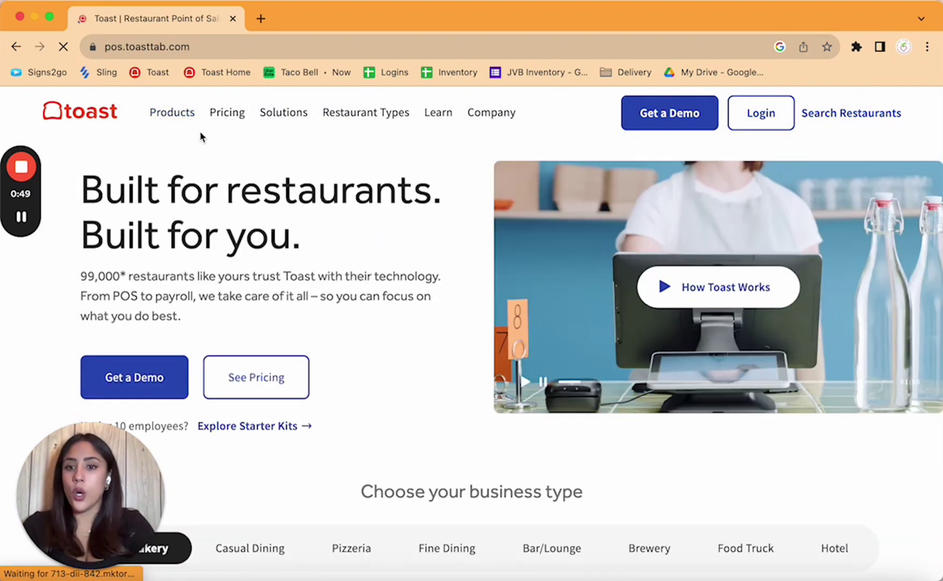
mouse_move(185, 173)
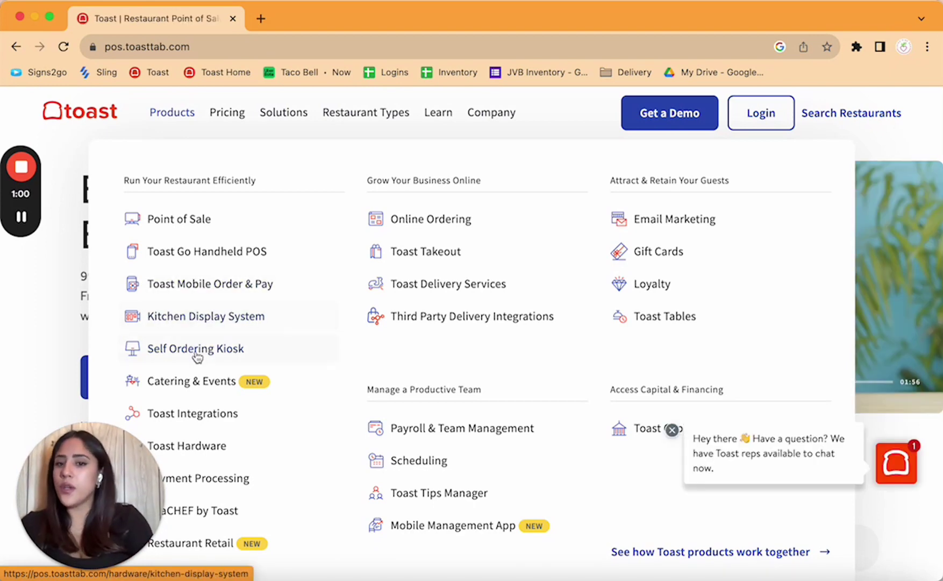
left_click(177, 224)
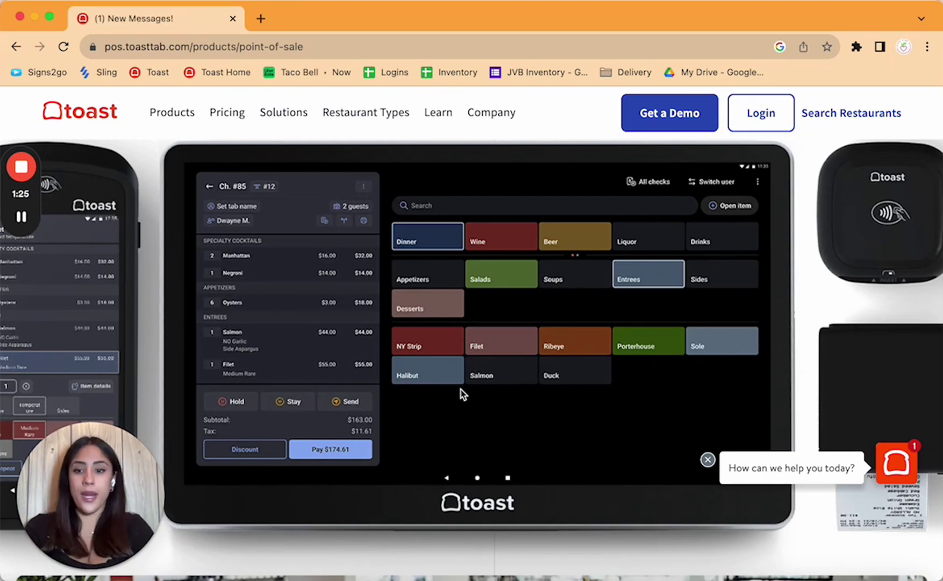
scroll(461, 395, "down", 1)
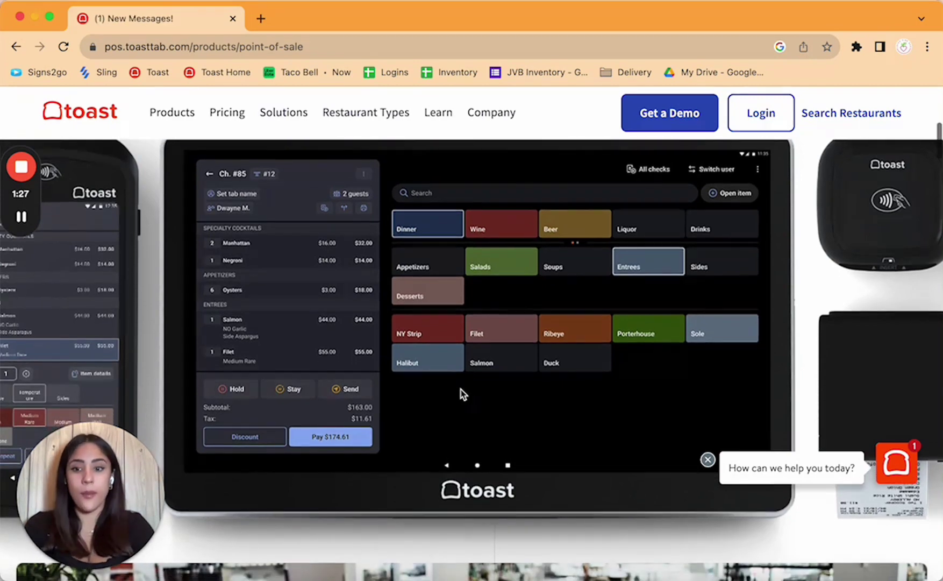
scroll(461, 396, "down", 6)
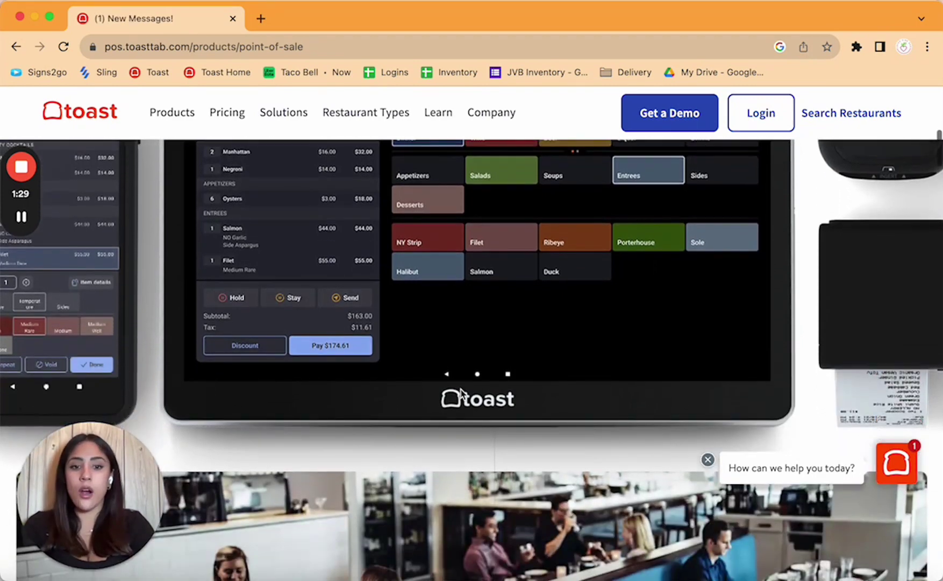
scroll(461, 395, "up", 6)
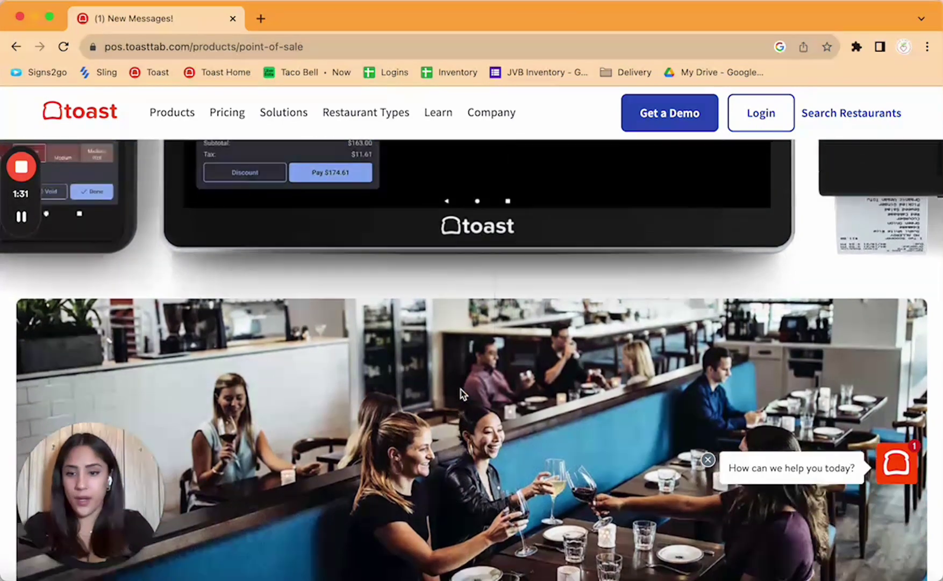
scroll(461, 394, "up", 8)
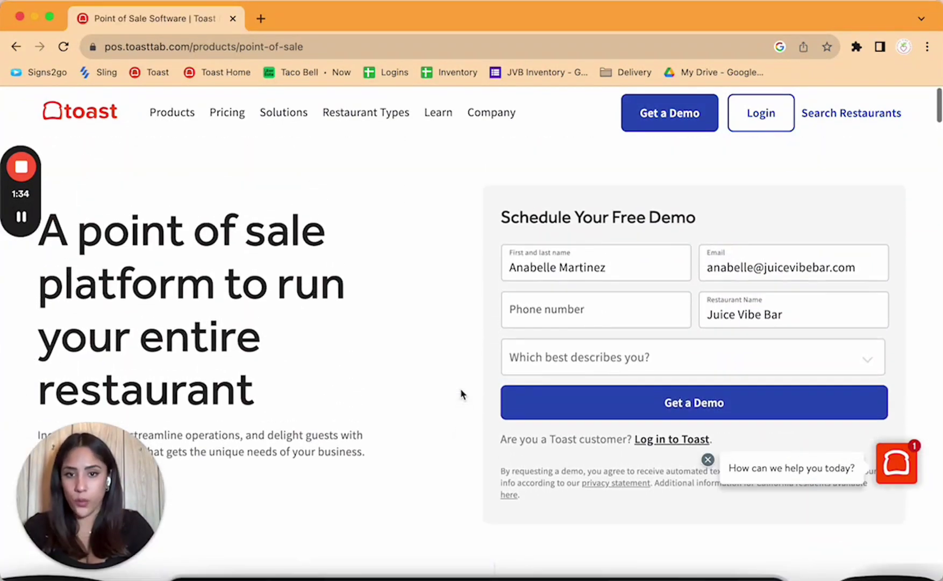
Step: Open the Toast Go Handheld POS product page and look over its video section
mouse_move(177, 115)
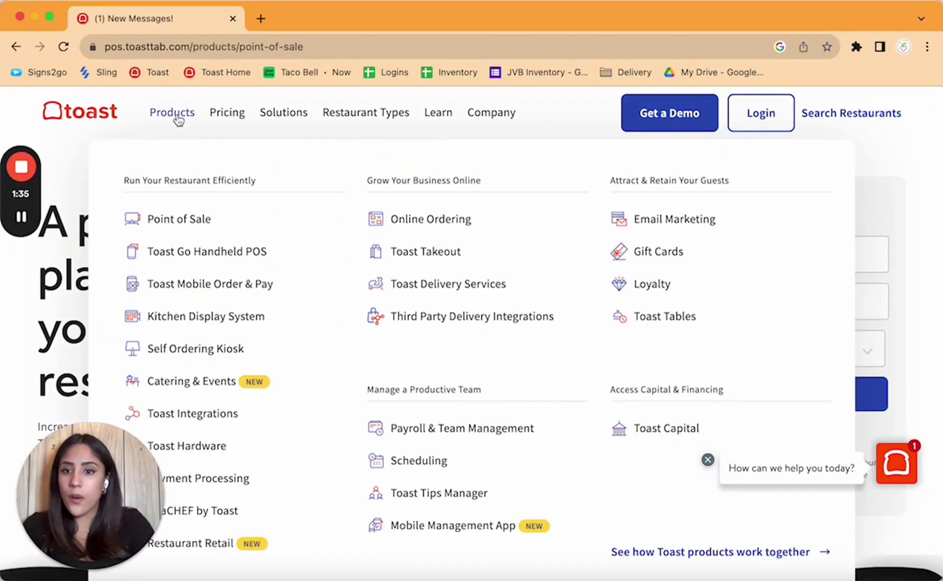
left_click(204, 261)
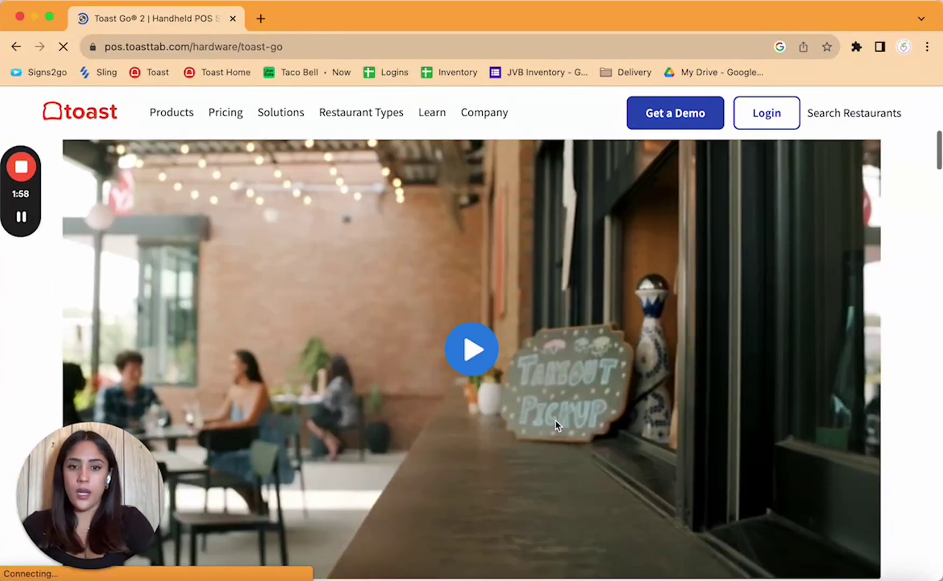
scroll(557, 425, "up", 1)
scroll(556, 425, "down", 1)
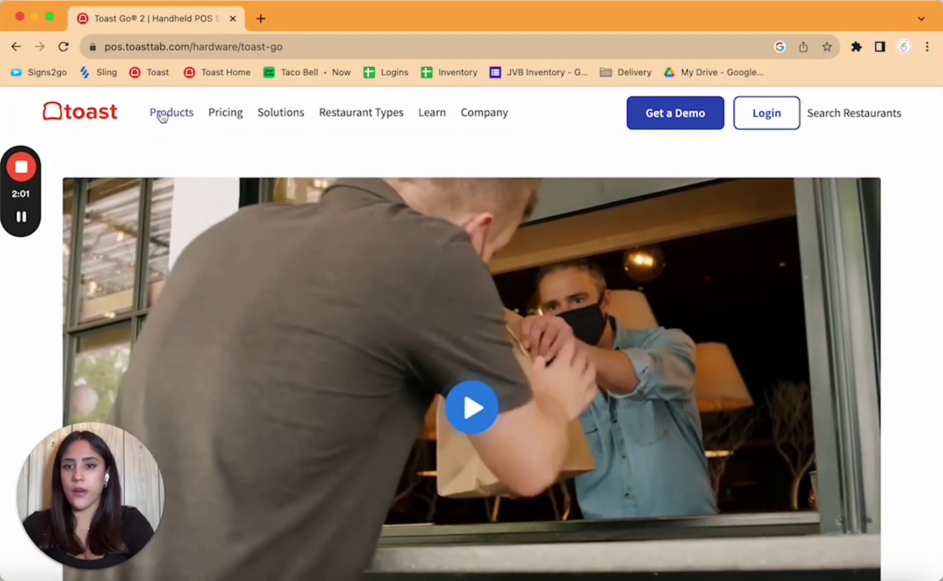
Step: Open the Kitchen Display System product page and read its hardware, screen size and ordering integration features
mouse_move(163, 118)
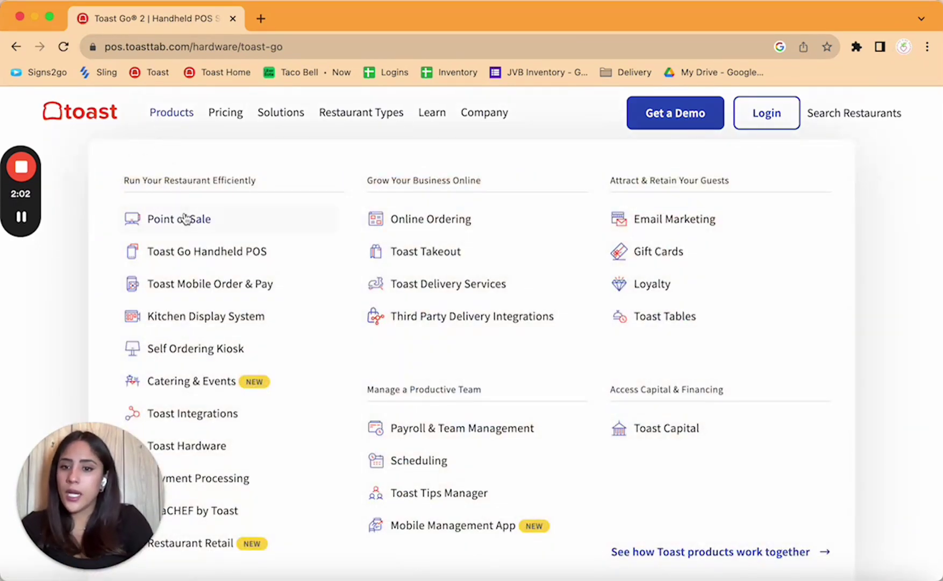
left_click(200, 324)
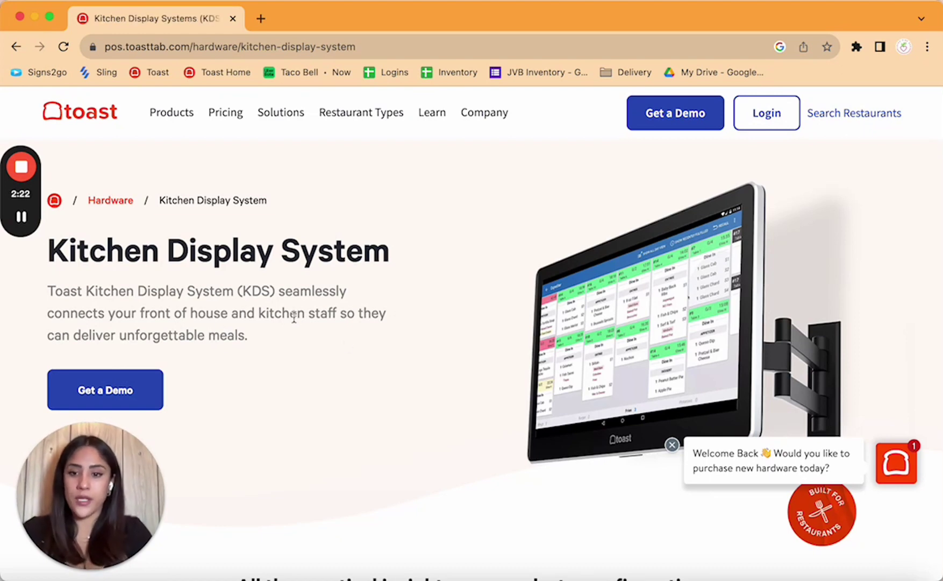
scroll(618, 342, "down", 5)
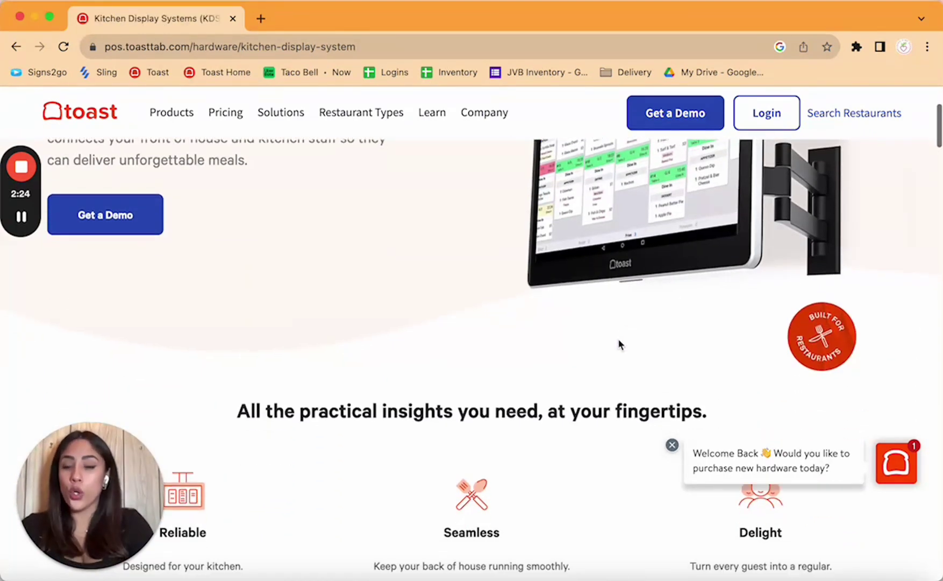
scroll(618, 342, "down", 7)
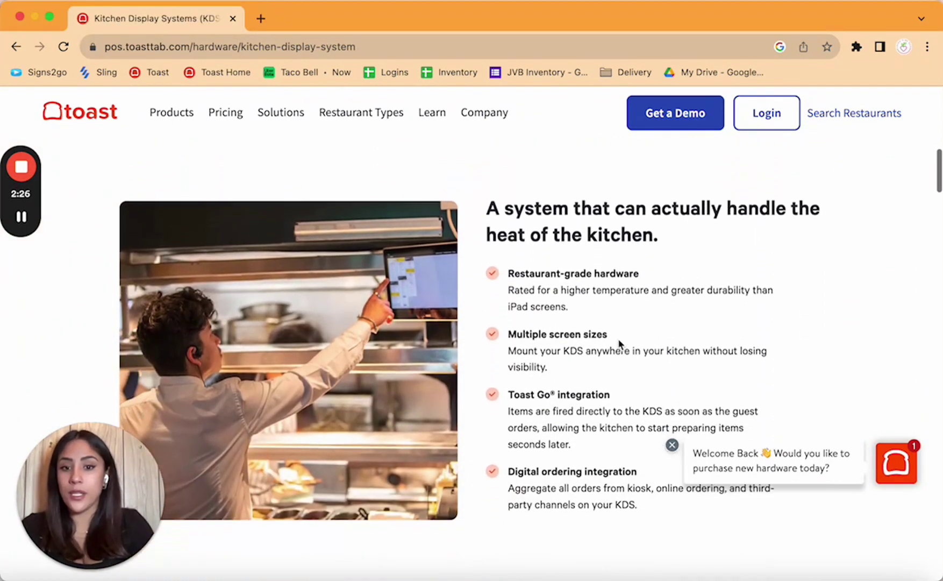
scroll(617, 338, "down", 2)
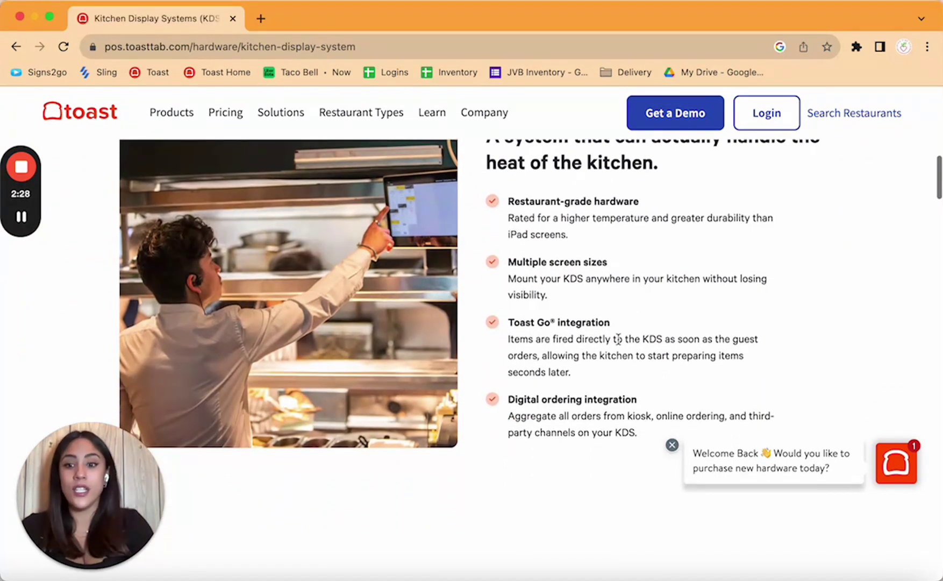
scroll(506, 245, "up", 1)
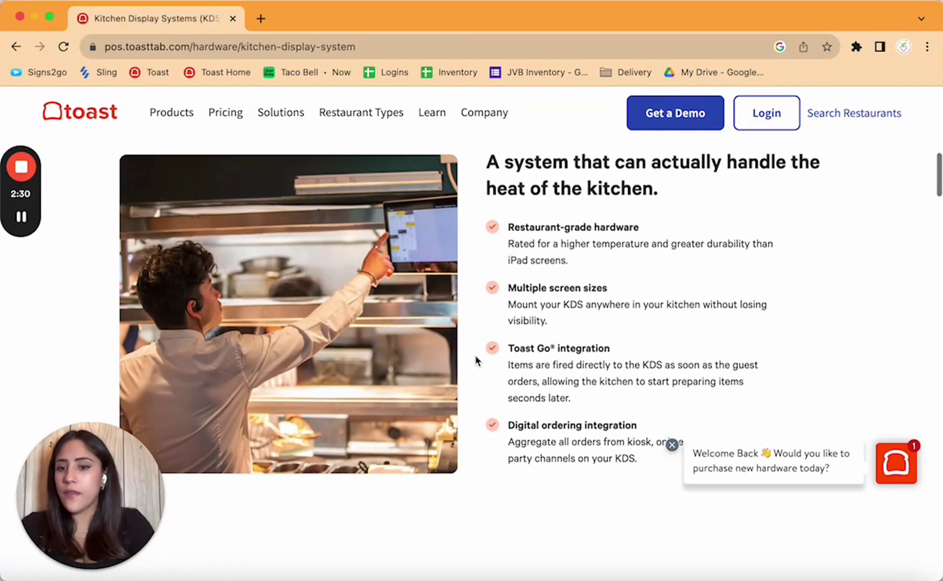
scroll(474, 355, "down", 2)
scroll(473, 355, "up", 2)
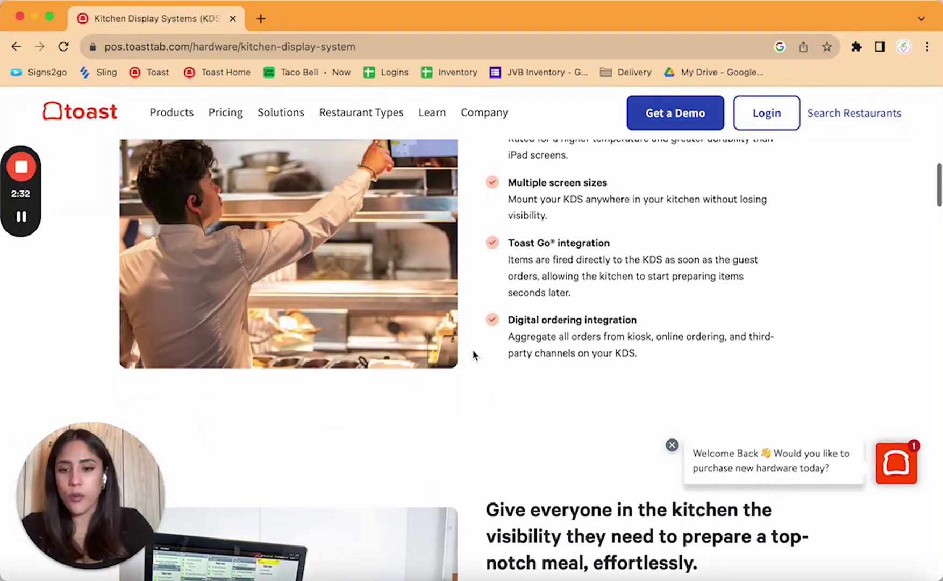
scroll(474, 355, "up", 2)
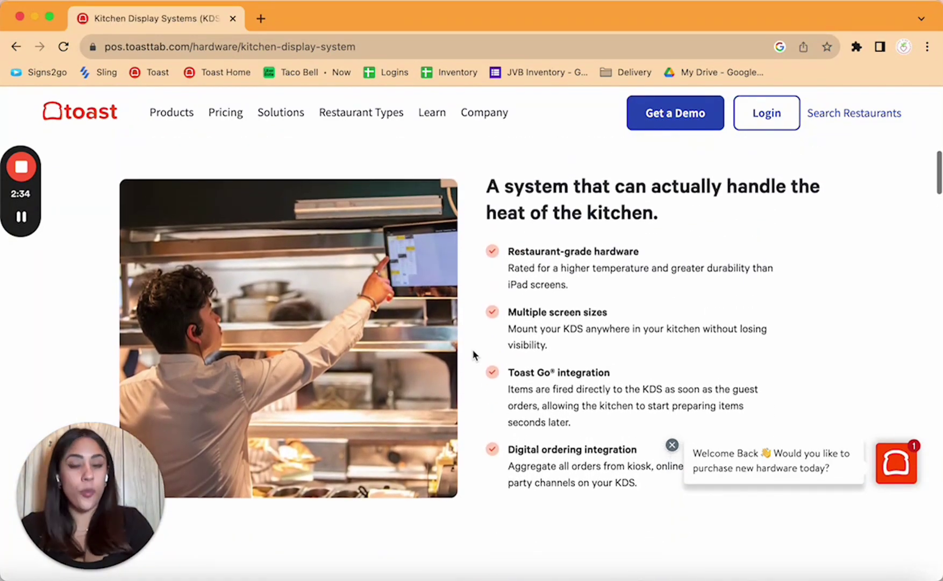
scroll(474, 355, "up", 10)
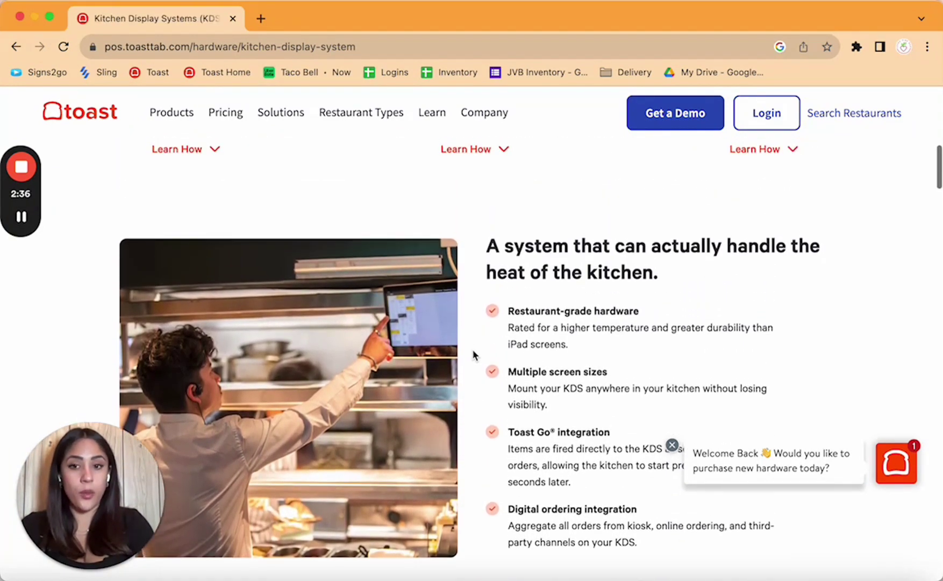
scroll(332, 350, "up", 5)
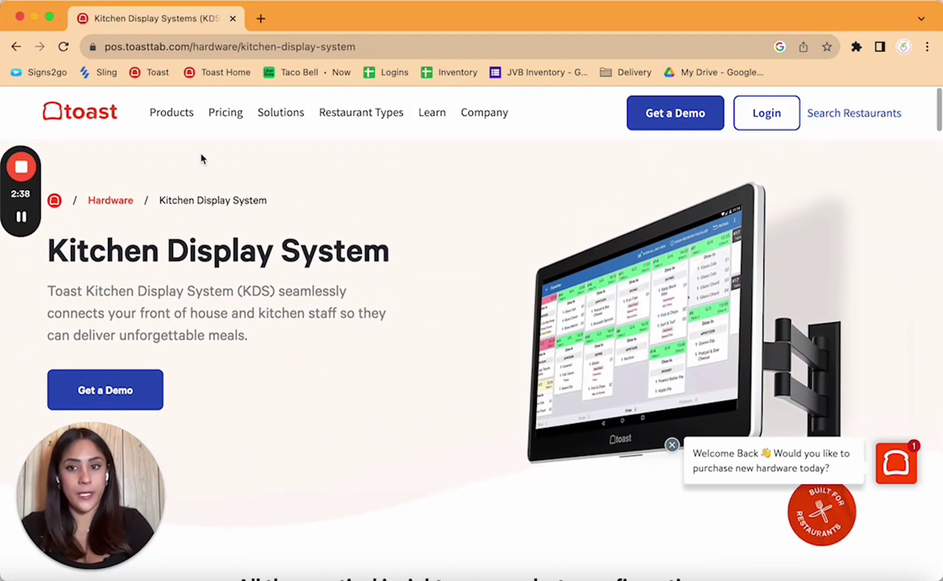
Step: Open the Self Ordering Kiosk product page and look through its description
mouse_move(183, 123)
scroll(204, 293, "down", 1)
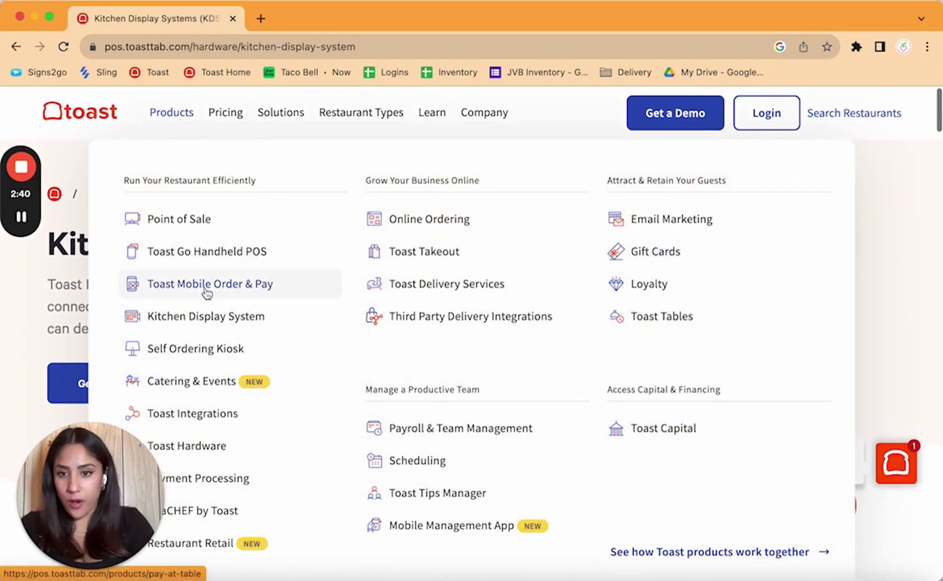
left_click(210, 353)
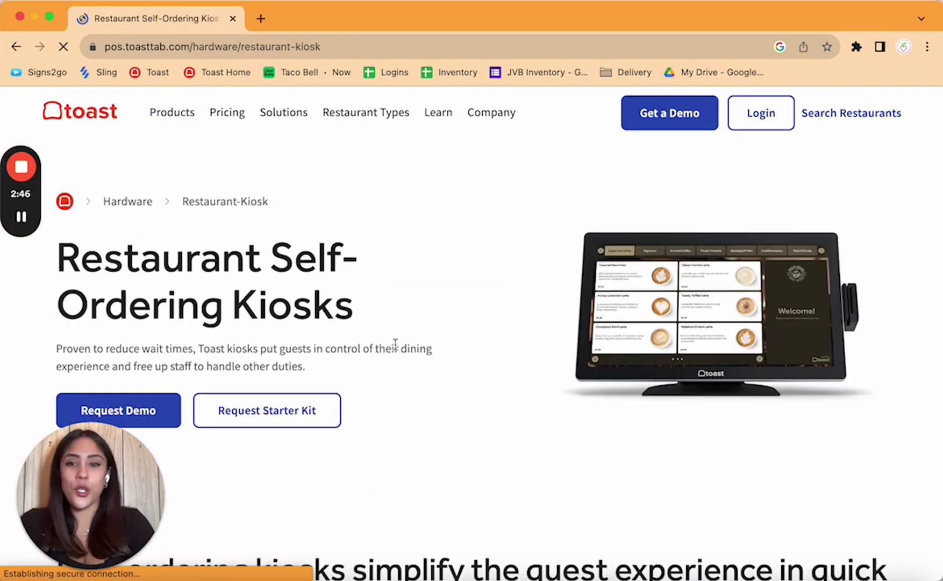
scroll(393, 343, "down", 1)
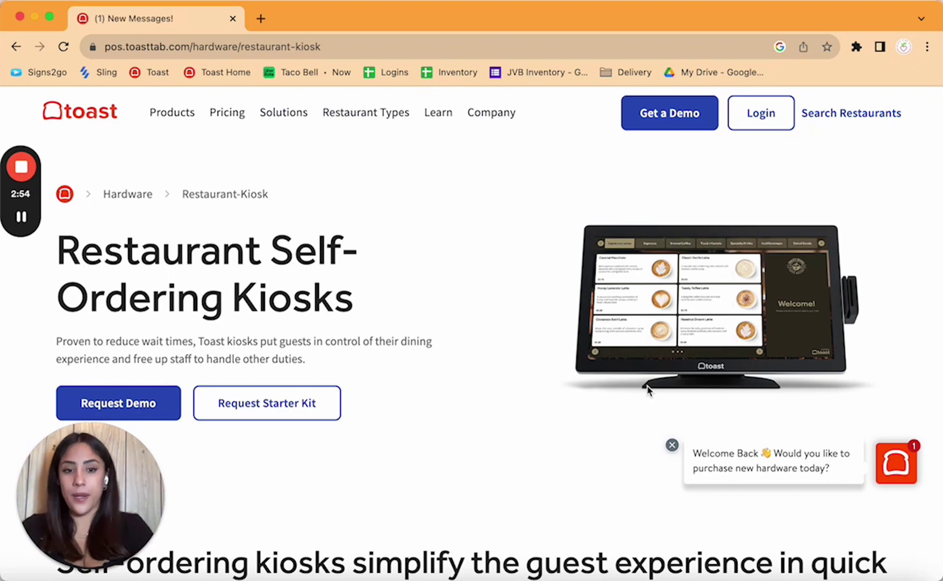
scroll(552, 368, "down", 10)
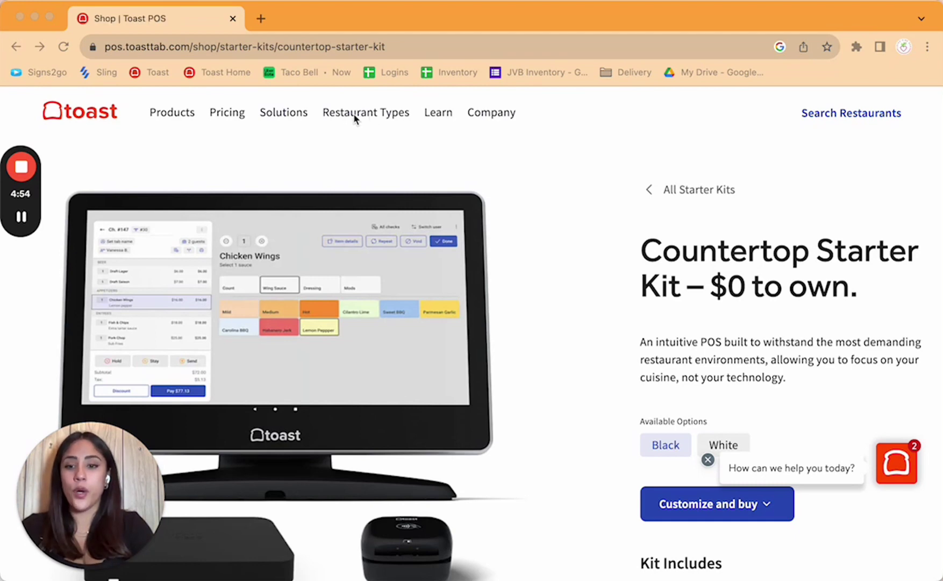
Step: Review the Cafe & Bakery restaurant type page and return to the Countertop Starter Kit page
left_click(372, 113)
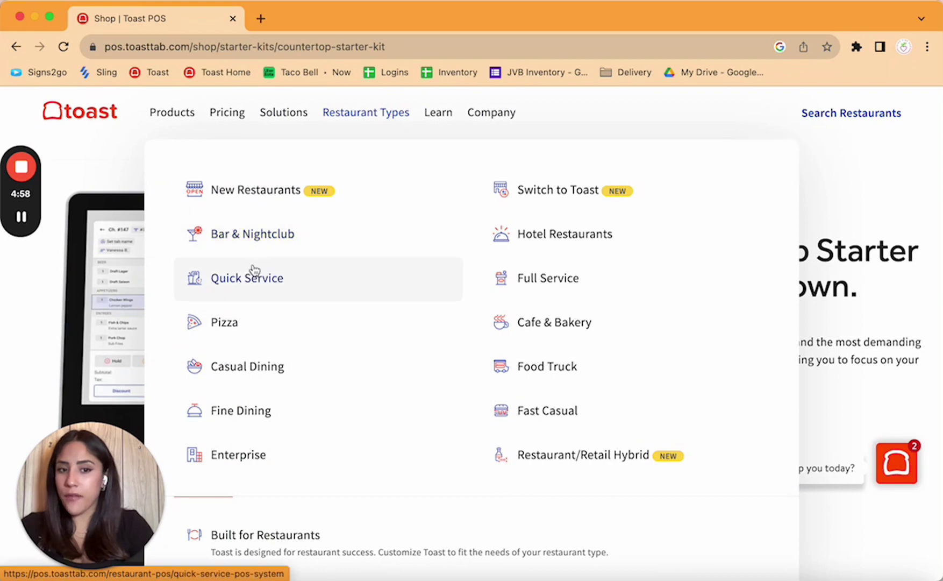
left_click(519, 322)
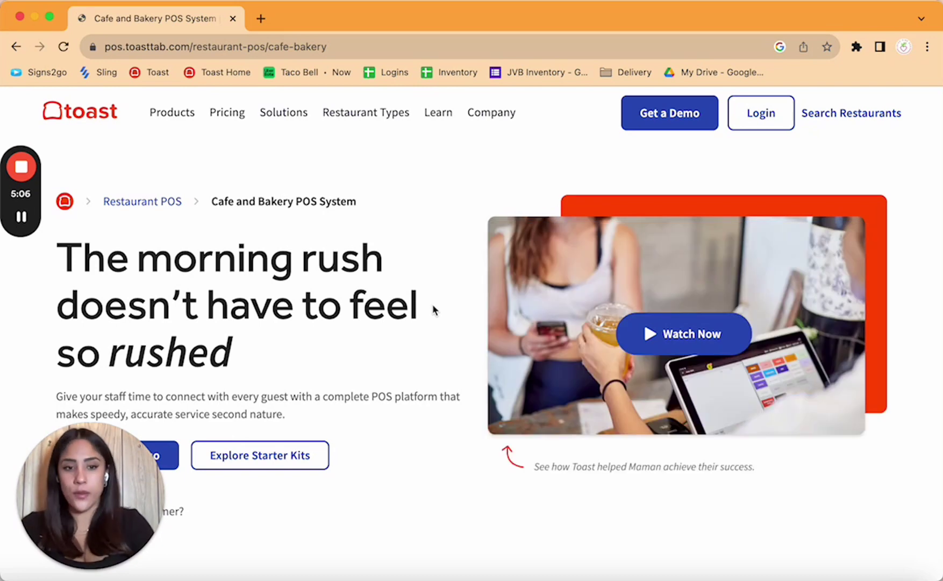
scroll(434, 311, "down", 3)
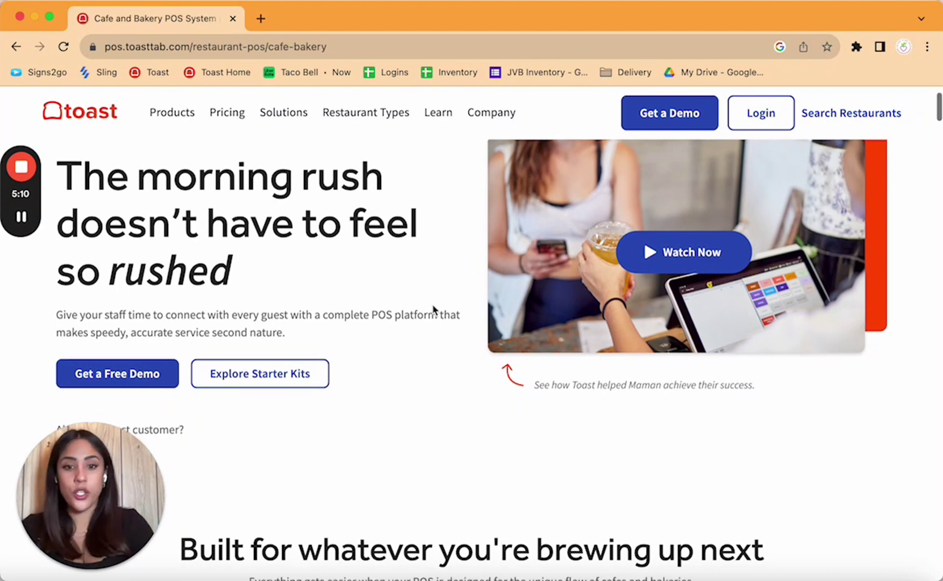
scroll(433, 310, "down", 3)
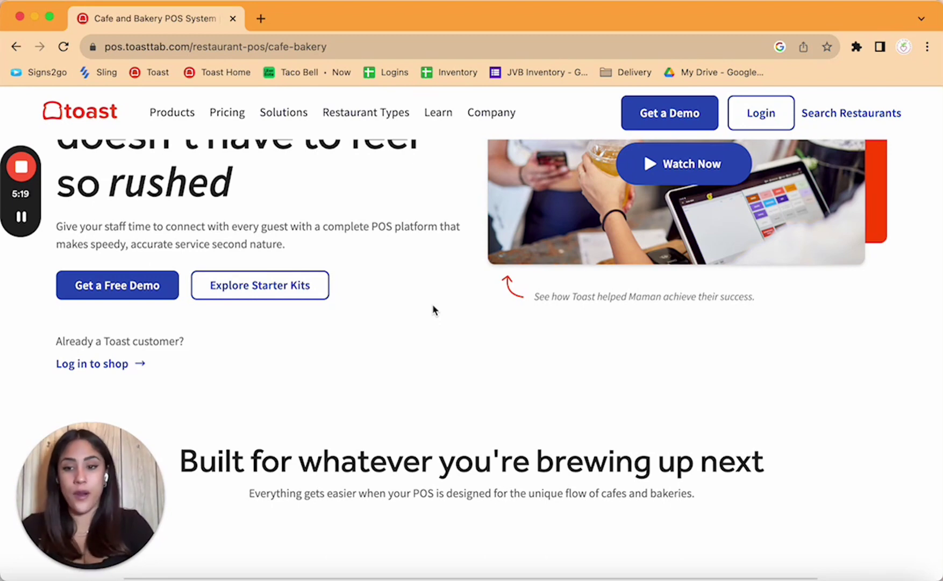
scroll(432, 304, "down", 8)
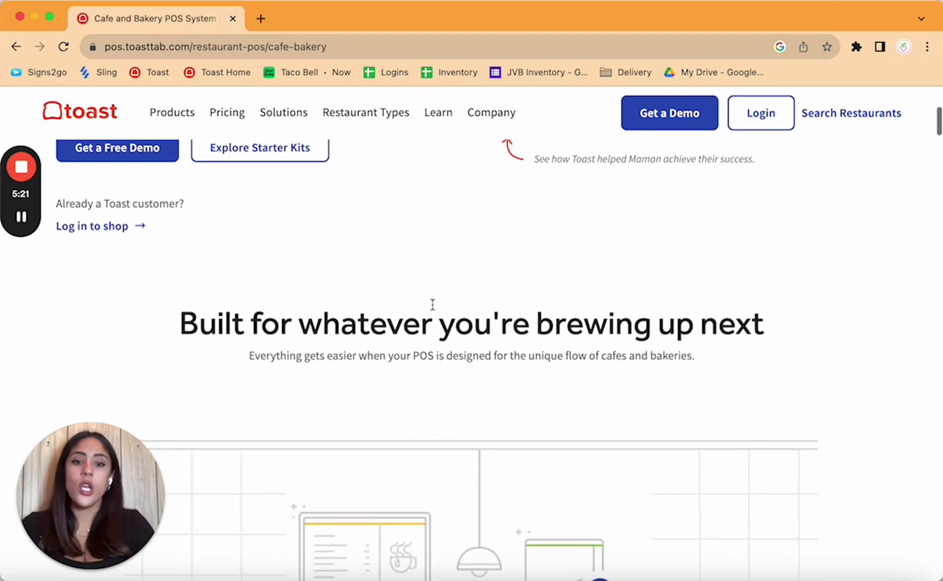
scroll(432, 304, "up", 12)
scroll(432, 304, "down", 5)
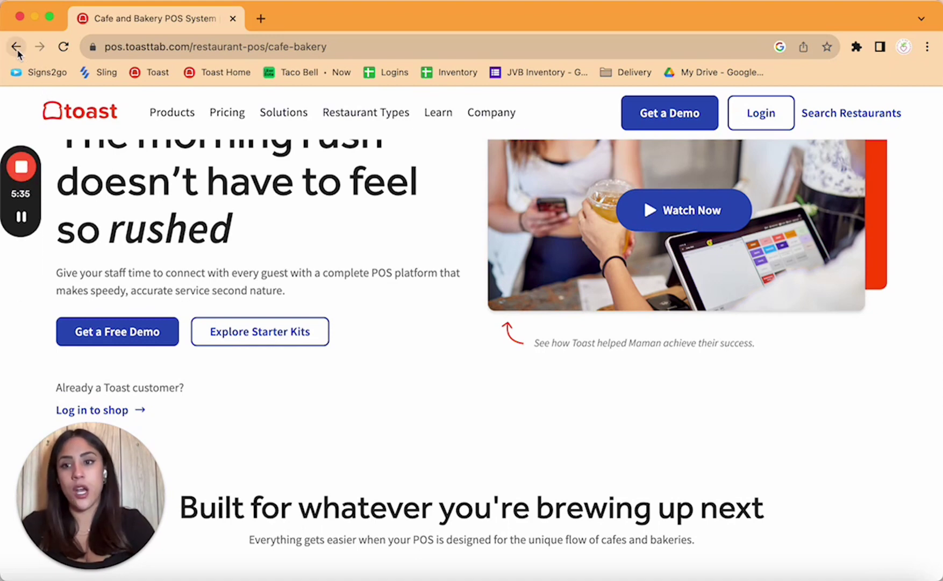
left_click(16, 47)
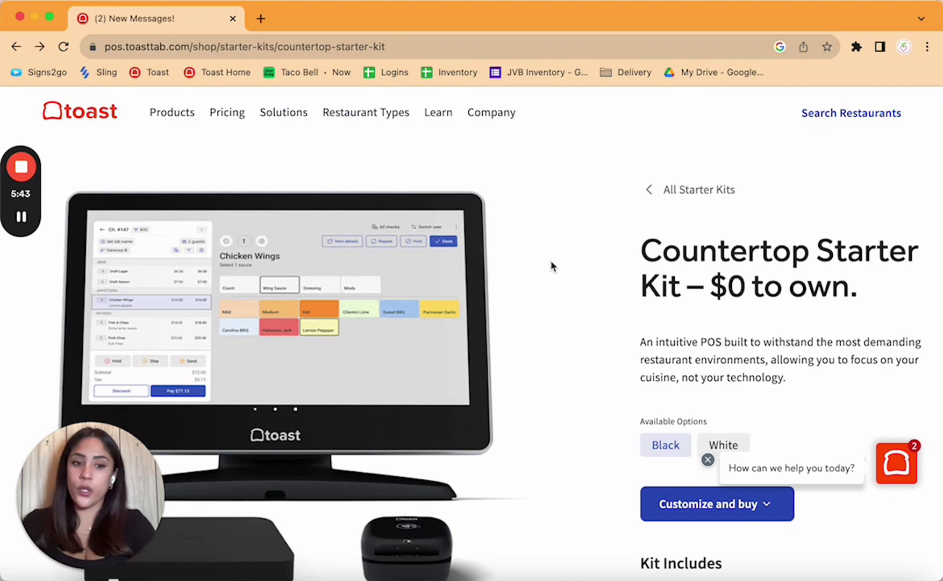
scroll(551, 266, "down", 1)
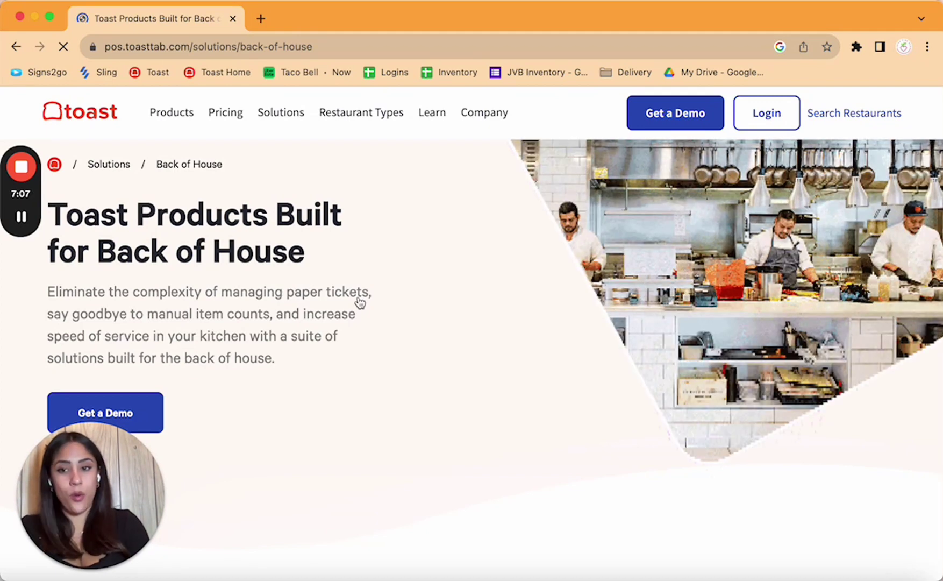
Step: Examine the Back of House solutions page down to the list of Kitchen Display System features
scroll(359, 303, "down", 1)
scroll(359, 303, "down", 2)
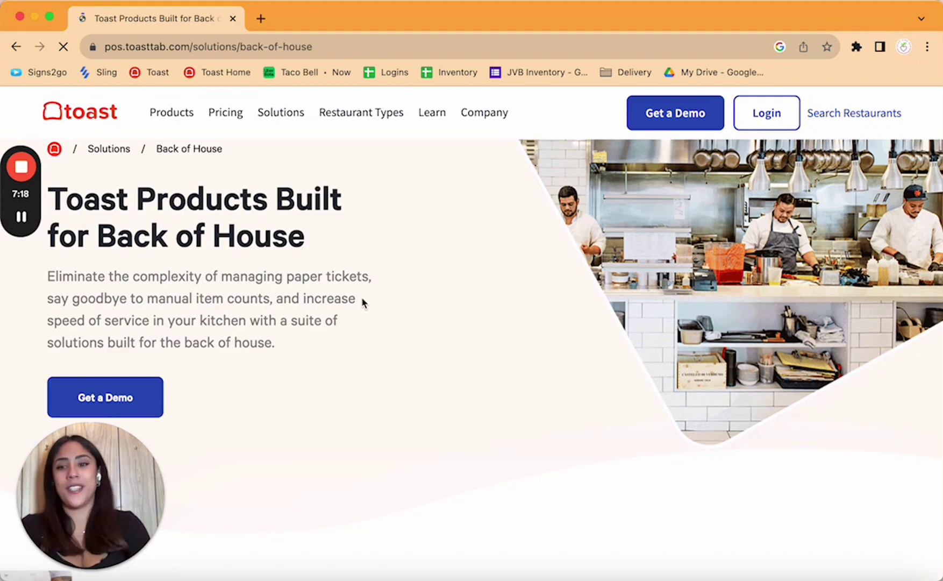
scroll(362, 302, "down", 2)
scroll(362, 302, "down", 3)
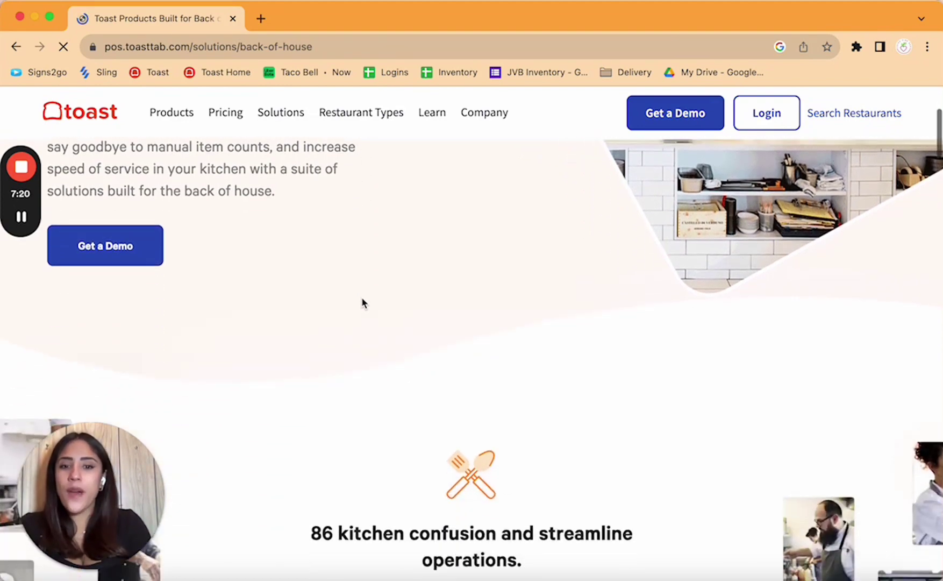
scroll(362, 303, "down", 10)
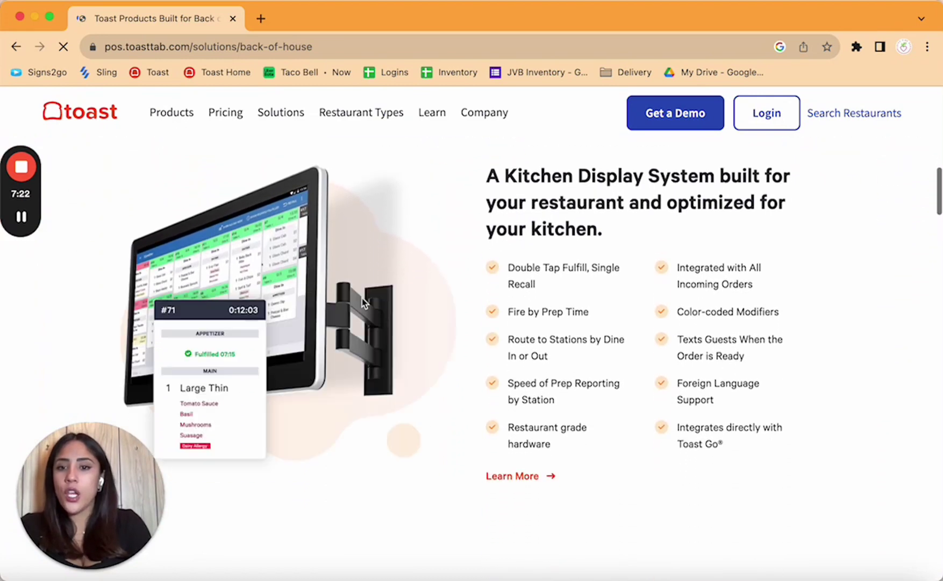
Step: Read the rest of the Back of House solutions page, including the Why Toast section
scroll(362, 299, "down", 2)
right_click(363, 302)
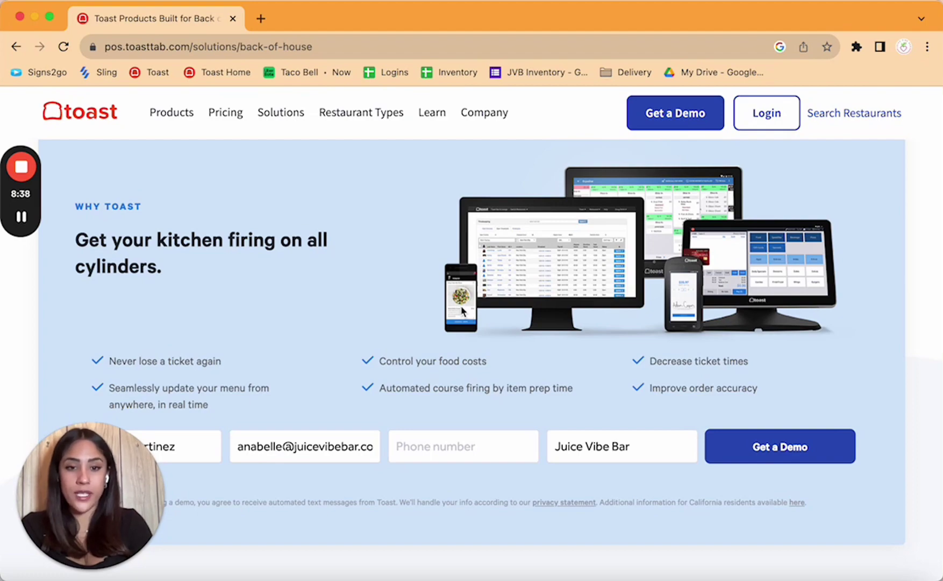
scroll(350, 333, "up", 2)
scroll(351, 334, "up", 5)
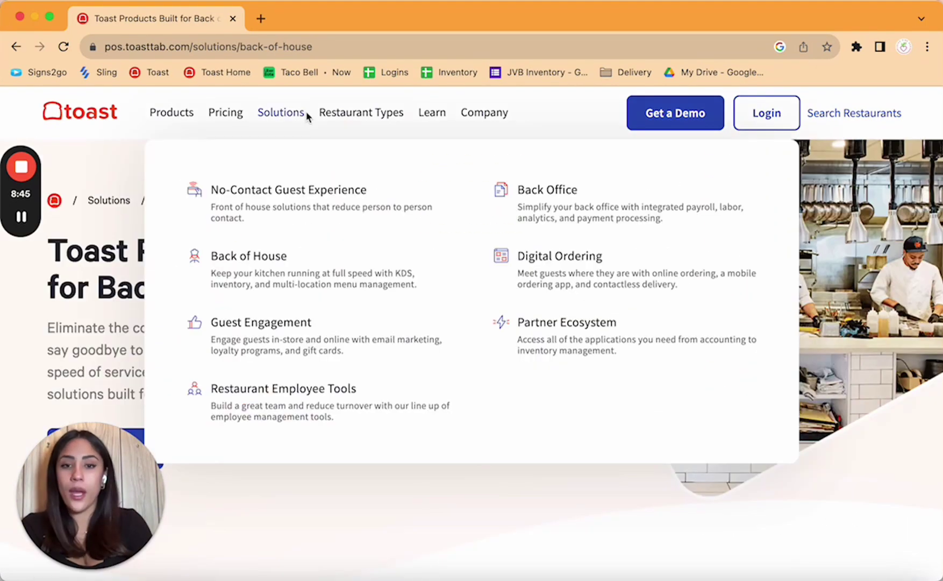
Step: Log in to the Toast restaurant management dashboard from the Toast website
left_click(763, 111)
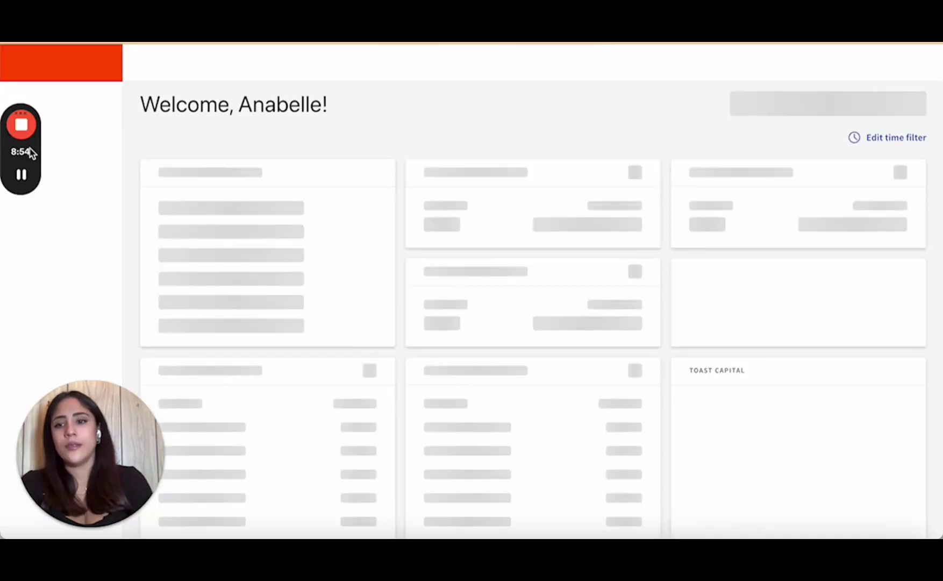
mouse_move(21, 218)
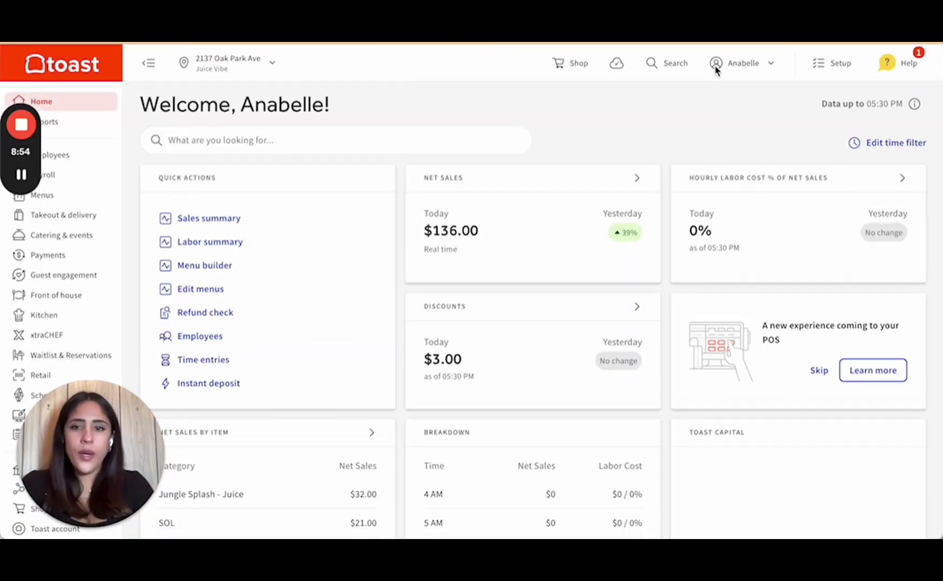
left_click_drag(139, 432, 881, 458)
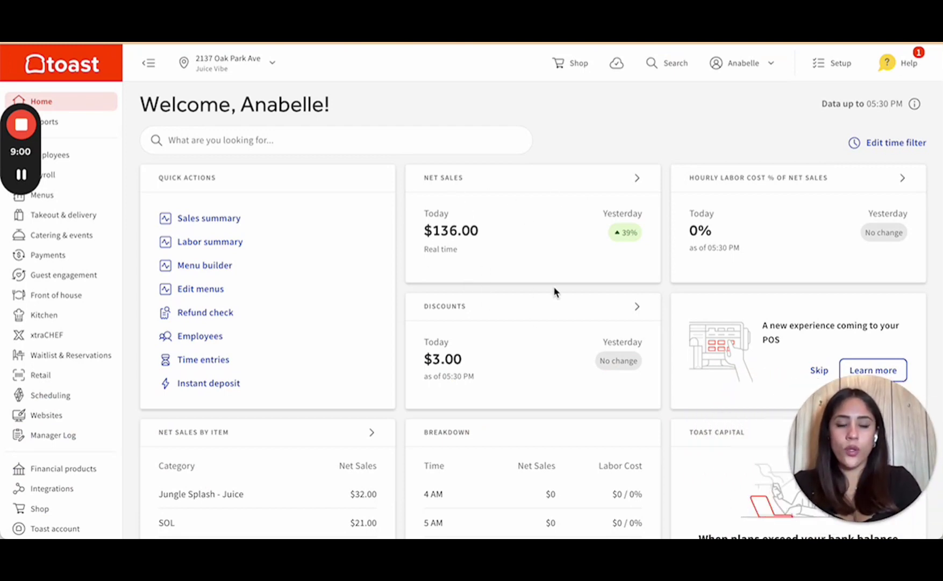
Step: Open the Sales summary report and examine its sales trends charts
left_click(215, 224)
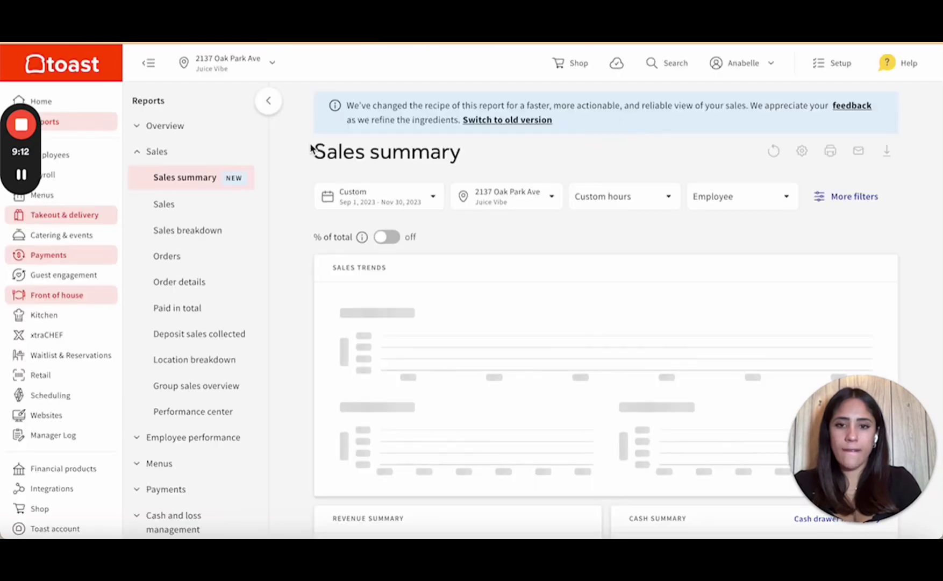
scroll(310, 145, "down", 1)
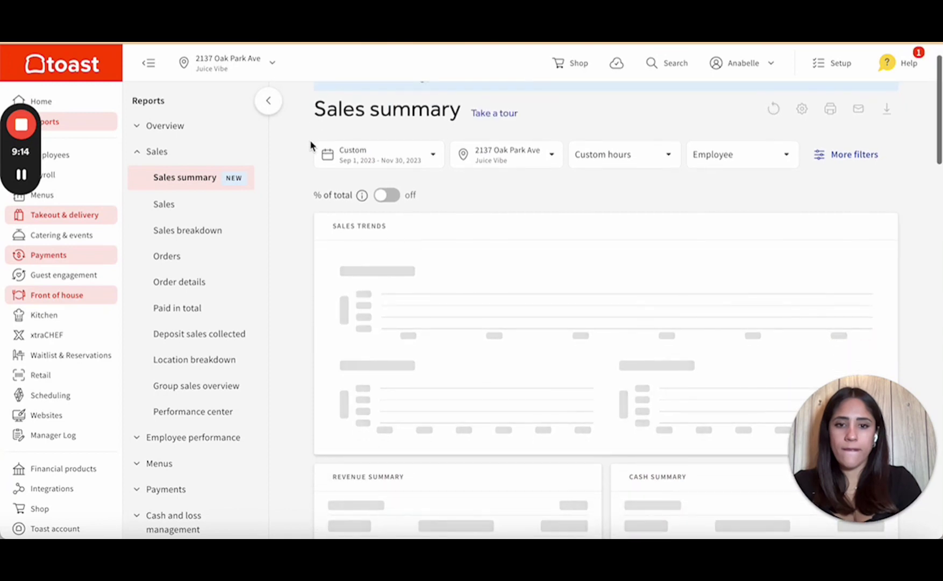
scroll(310, 144, "up", 1)
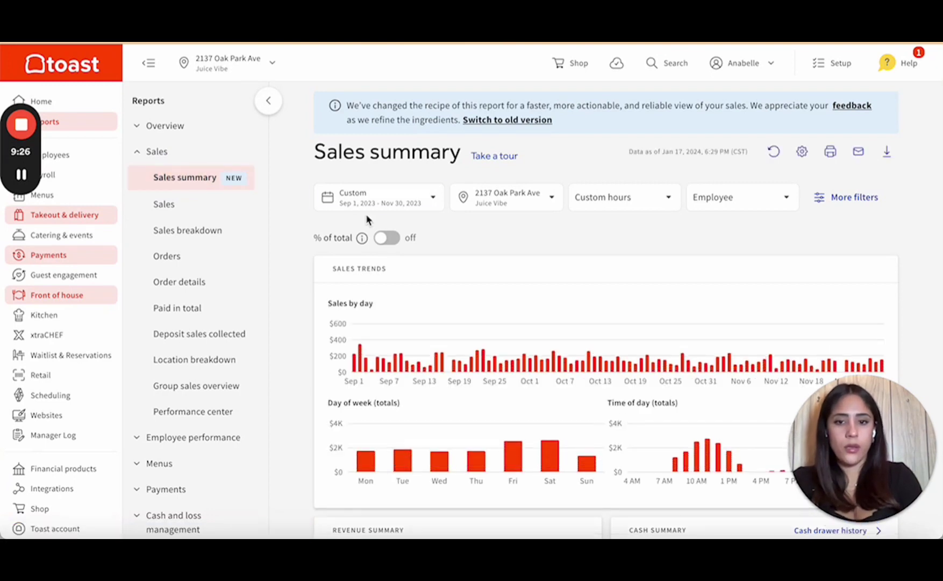
scroll(438, 271, "down", 2)
scroll(438, 271, "up", 1)
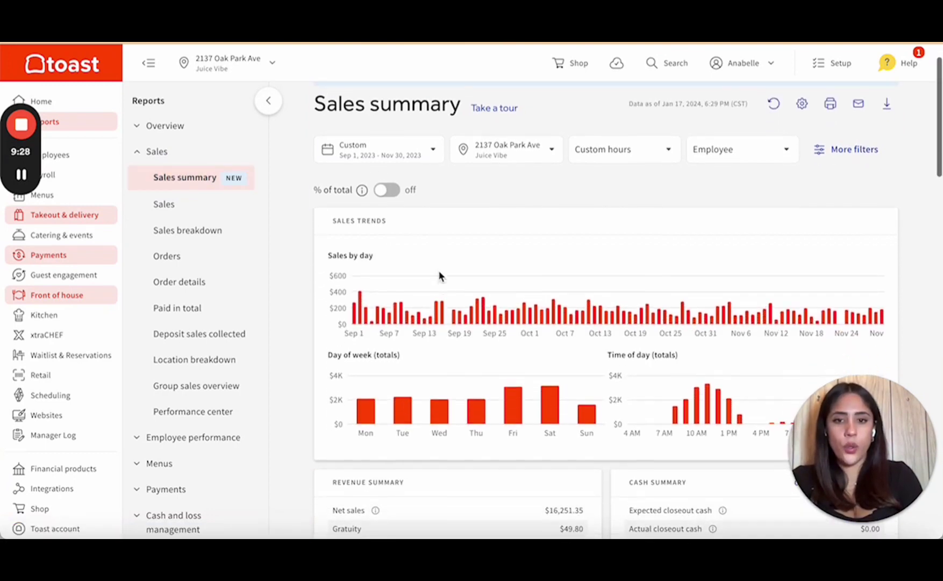
Step: Set the Sales summary report's date range to Today
left_click(404, 153)
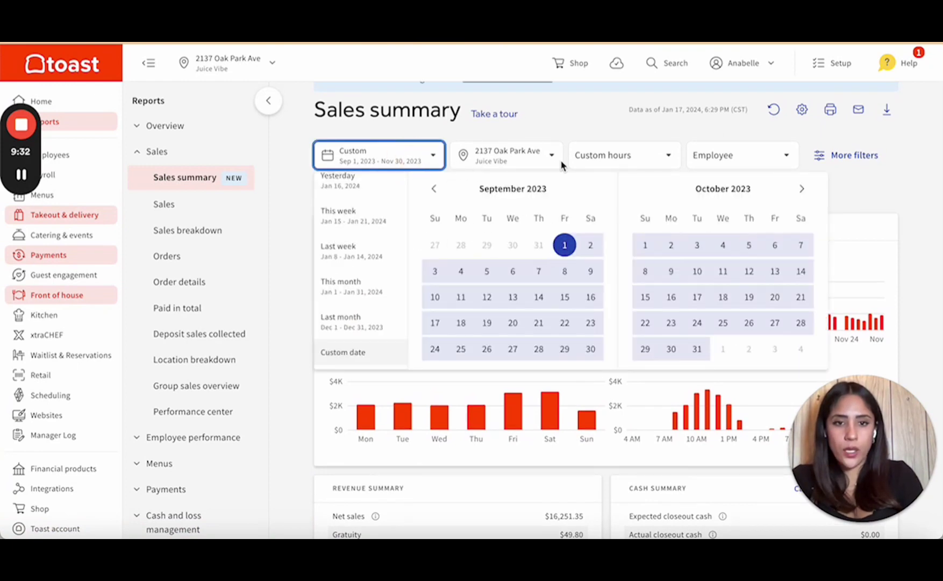
left_click(433, 154)
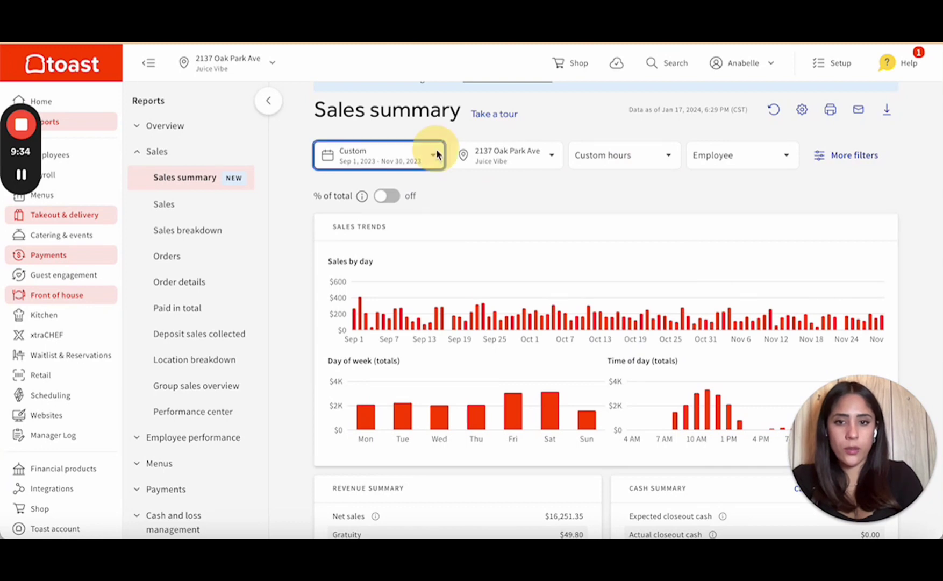
left_click(435, 154)
scroll(355, 301, "up", 2)
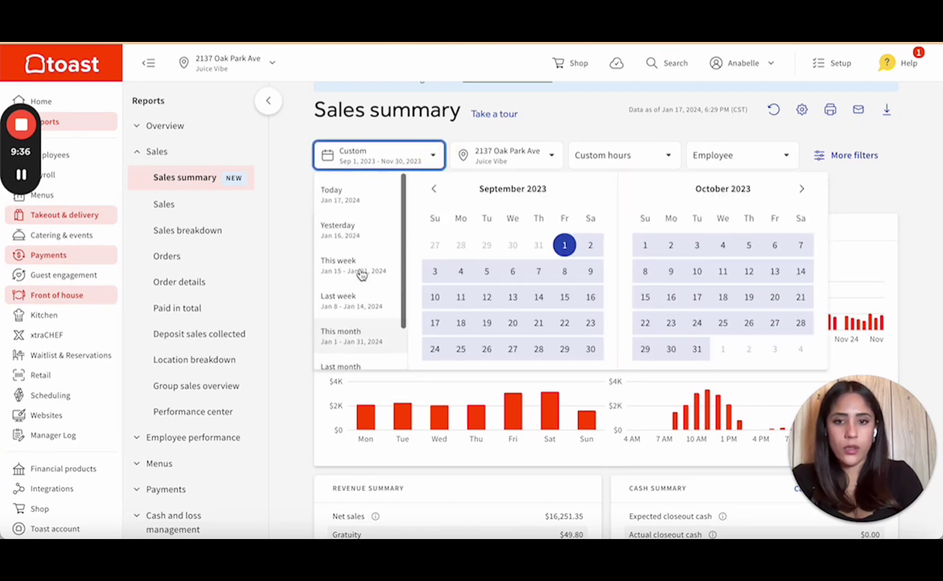
left_click(354, 202)
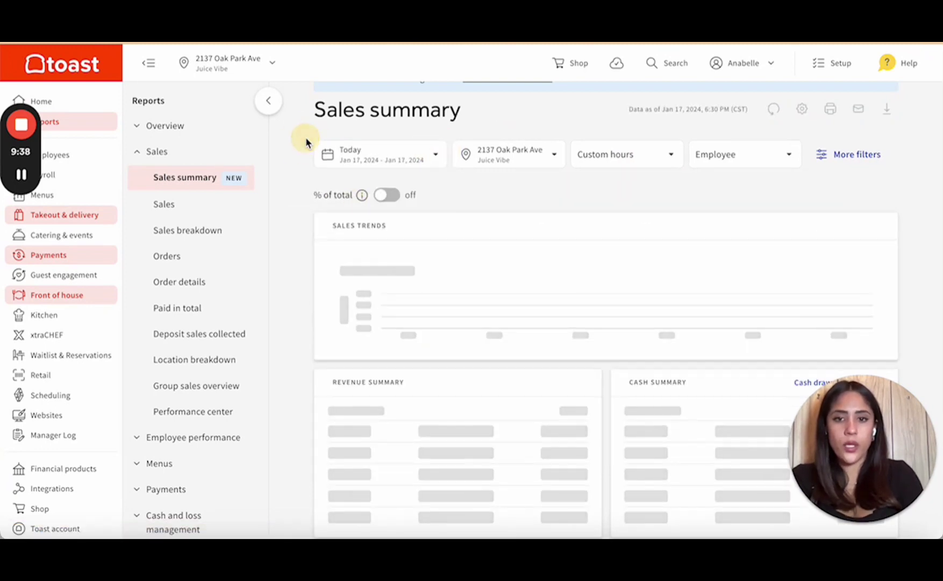
Step: Review the day's revenue, net sales, tip and cash summaries in the Sales summary report
scroll(306, 137, "down", 5)
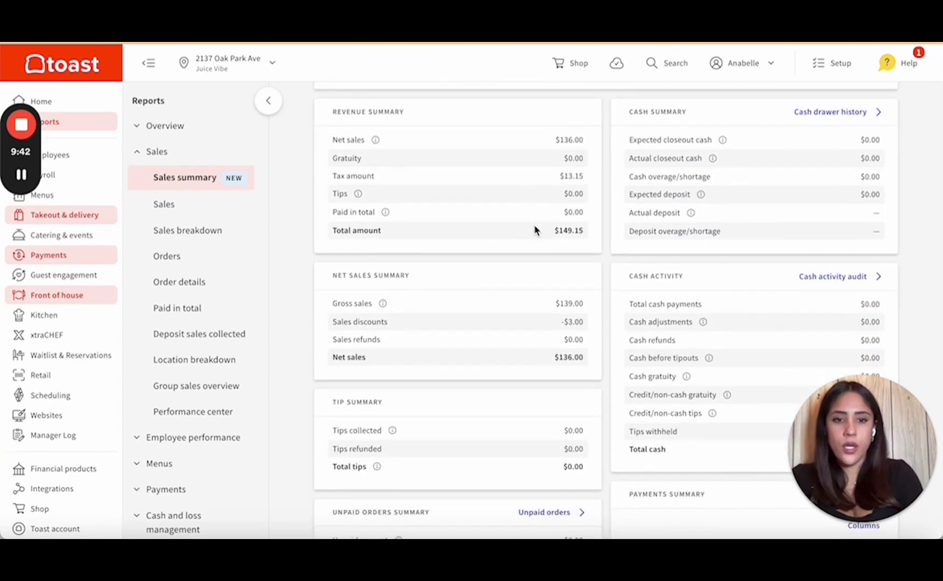
scroll(534, 228, "down", 1)
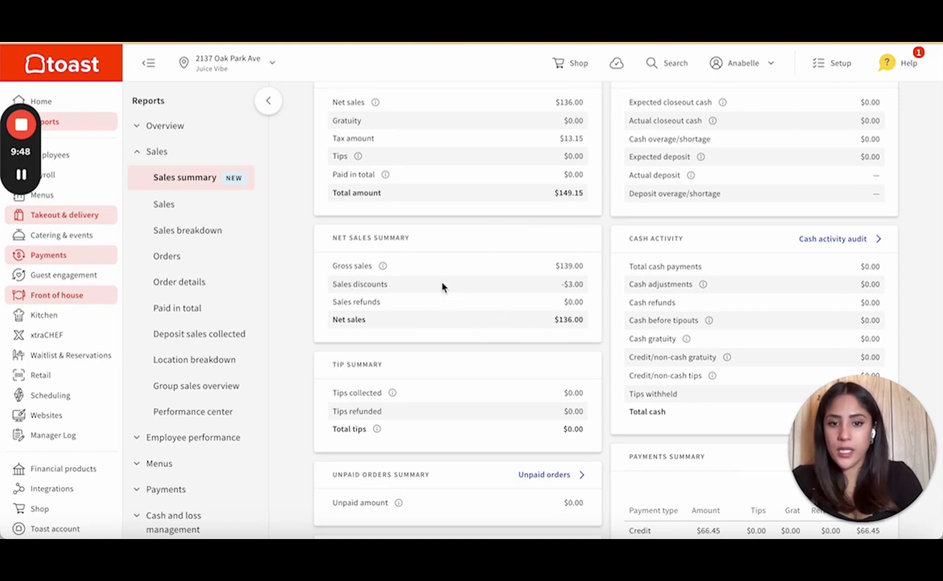
scroll(441, 281, "up", 1)
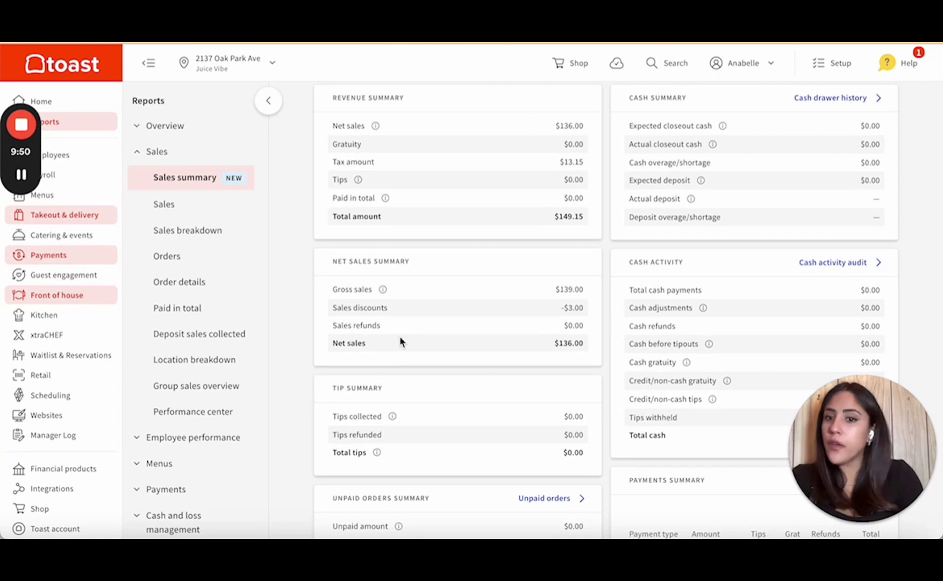
scroll(409, 156, "up", 8)
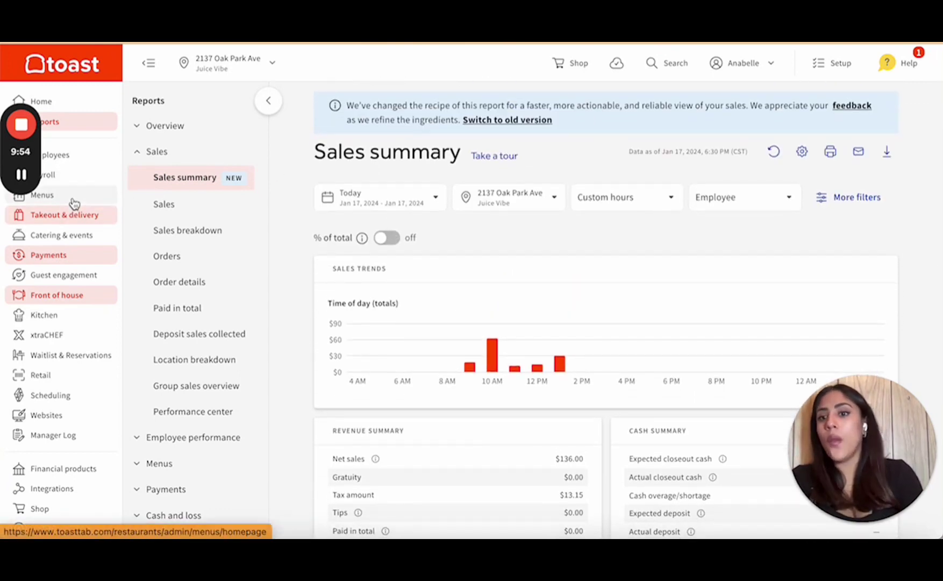
Step: Open the Juice Vibe menu in the original Edit menus pages
left_click(56, 201)
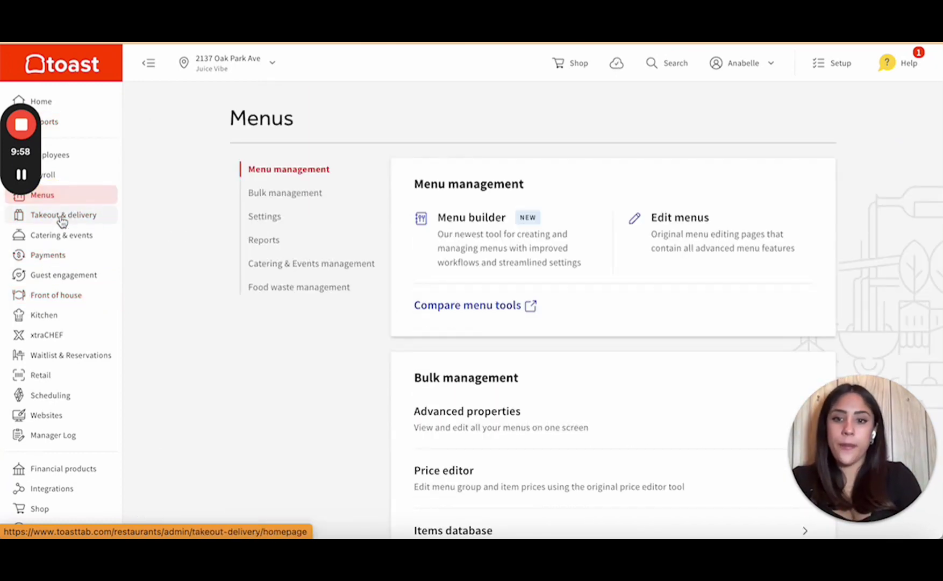
left_click(665, 219)
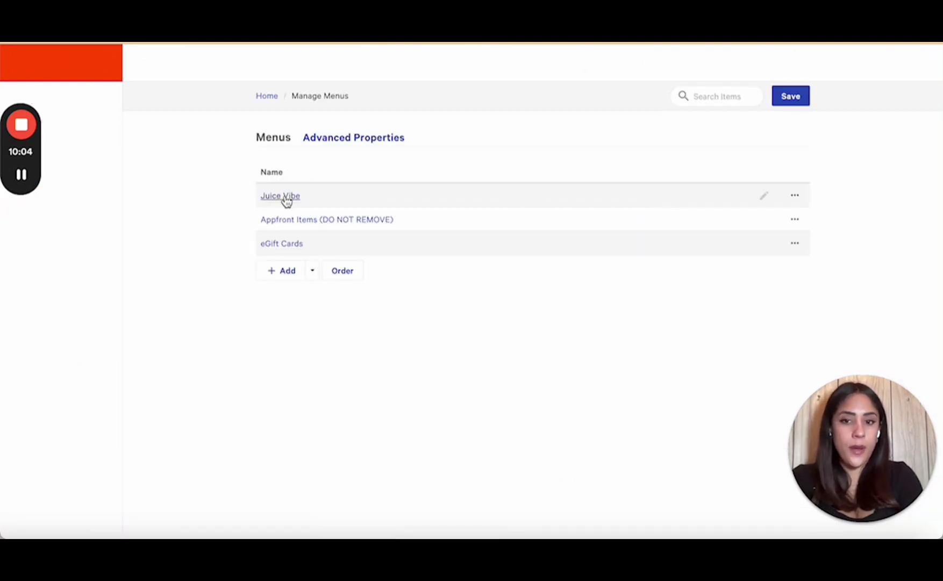
left_click(285, 197)
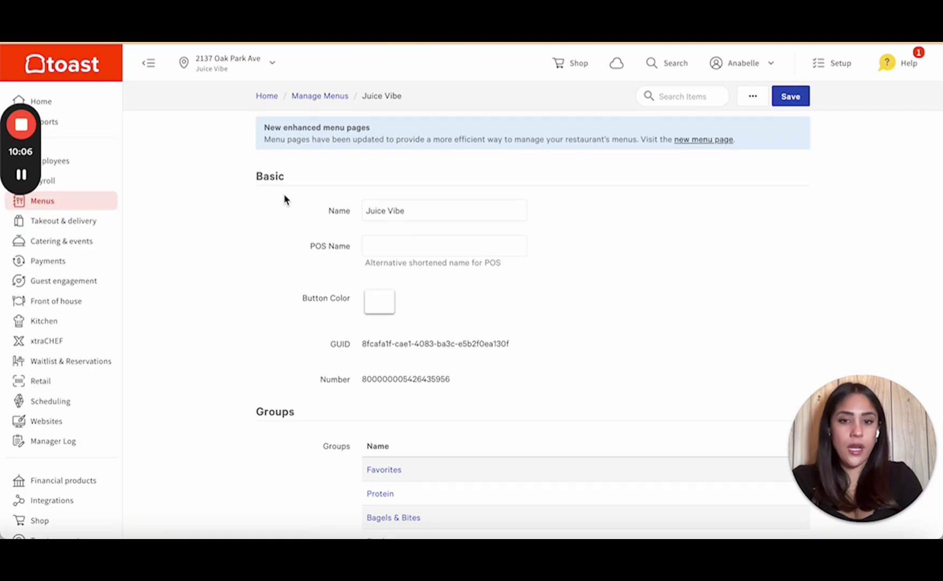
Step: Rename the Bagels & Bites group of the Juice Vibe menu to Food
scroll(285, 199, "down", 4)
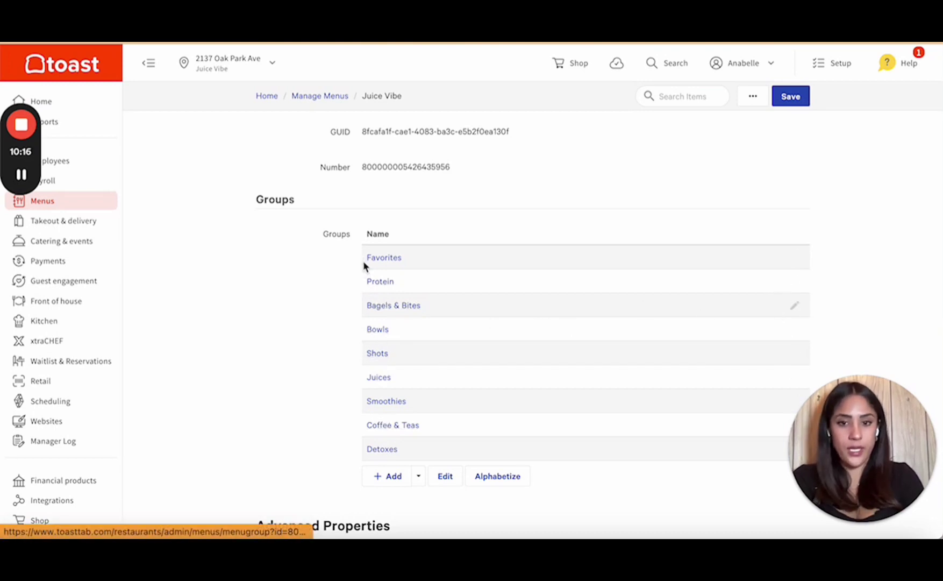
scroll(384, 290, "down", 1)
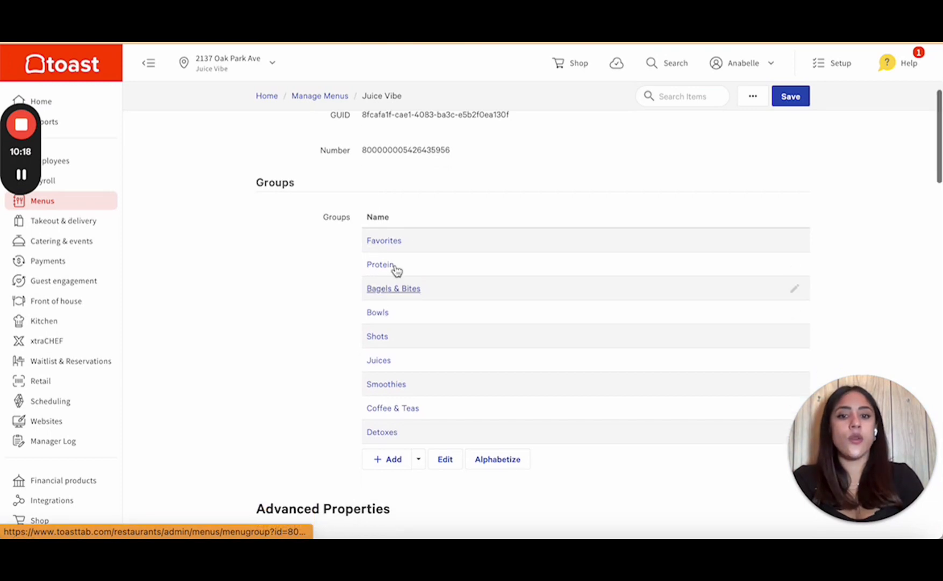
left_click(794, 289)
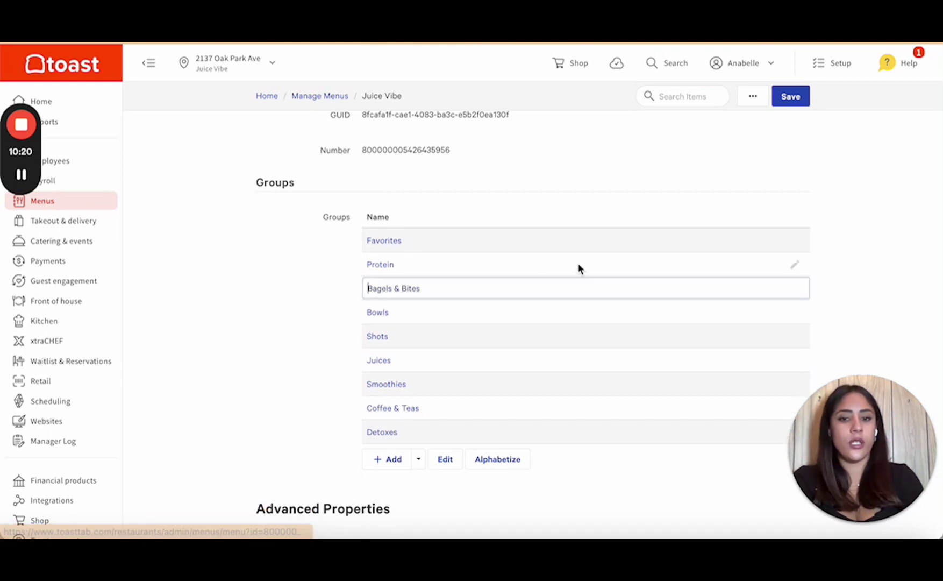
left_click(391, 287)
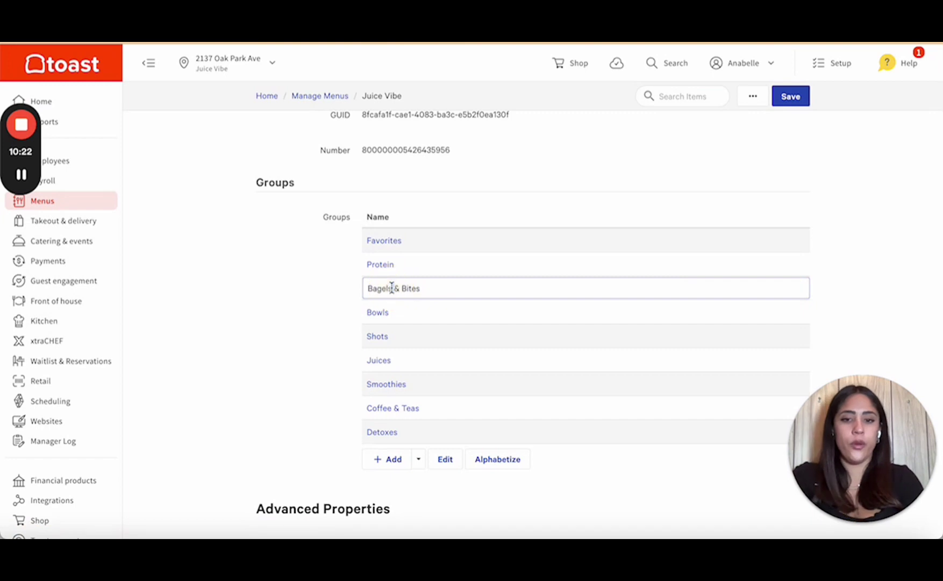
triple_click(391, 287)
type("Food")
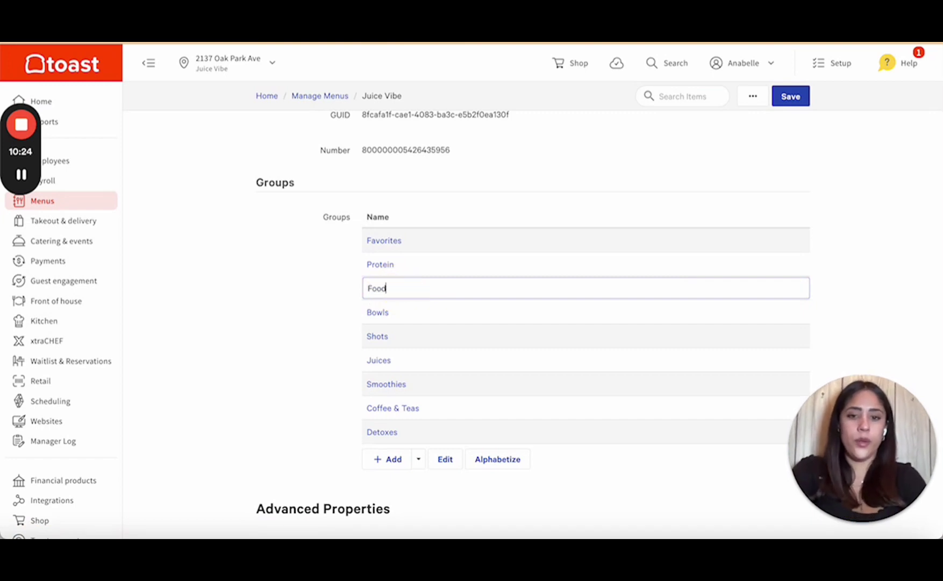
left_click(220, 411)
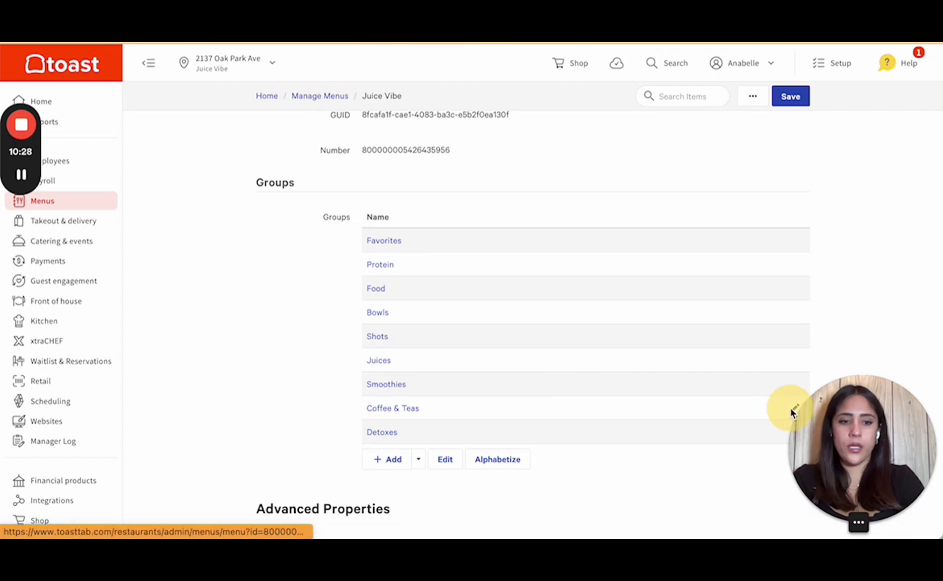
Step: Rename the Coffee & Teas group of the Juice Vibe menu to Coffee
scroll(786, 410, "down", 1)
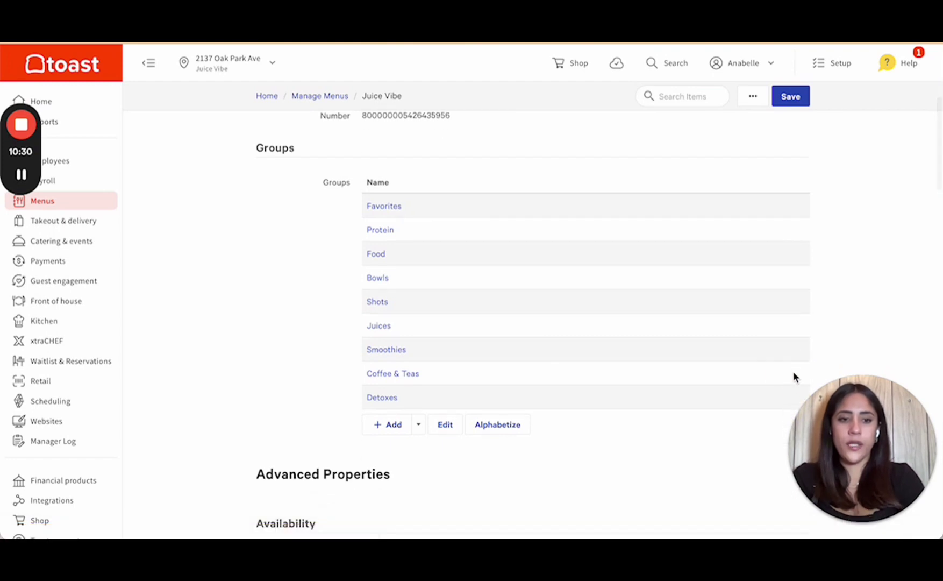
left_click(794, 376)
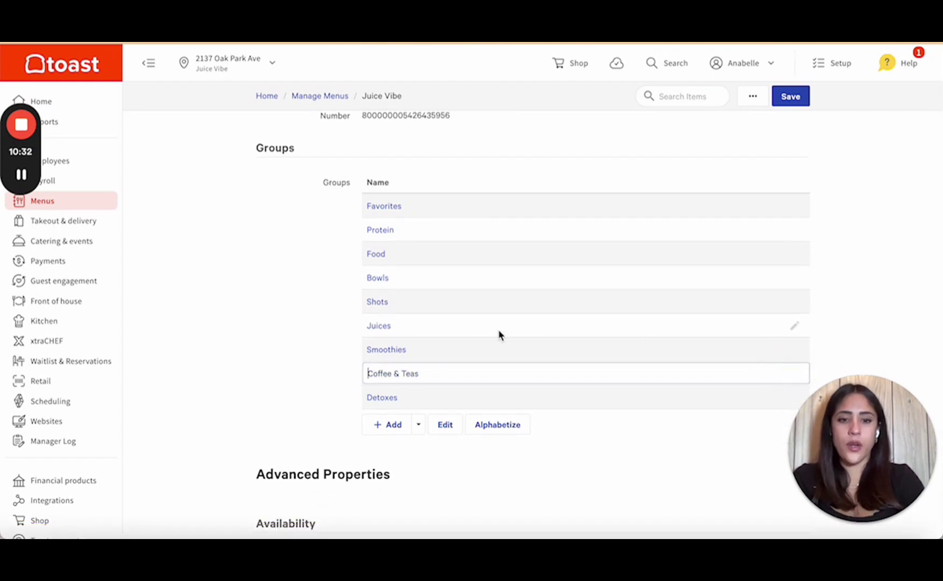
triple_click(467, 374)
type("Coffee")
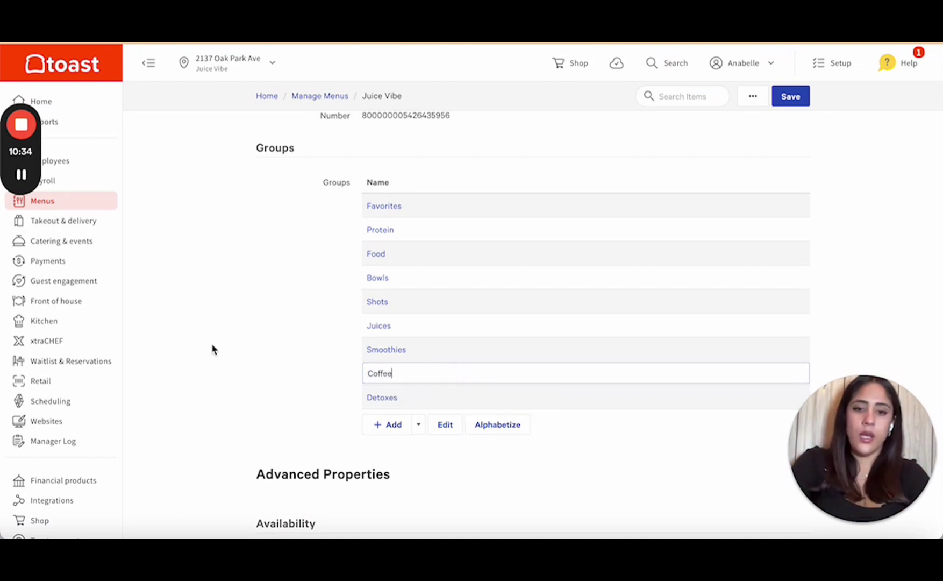
left_click(212, 343)
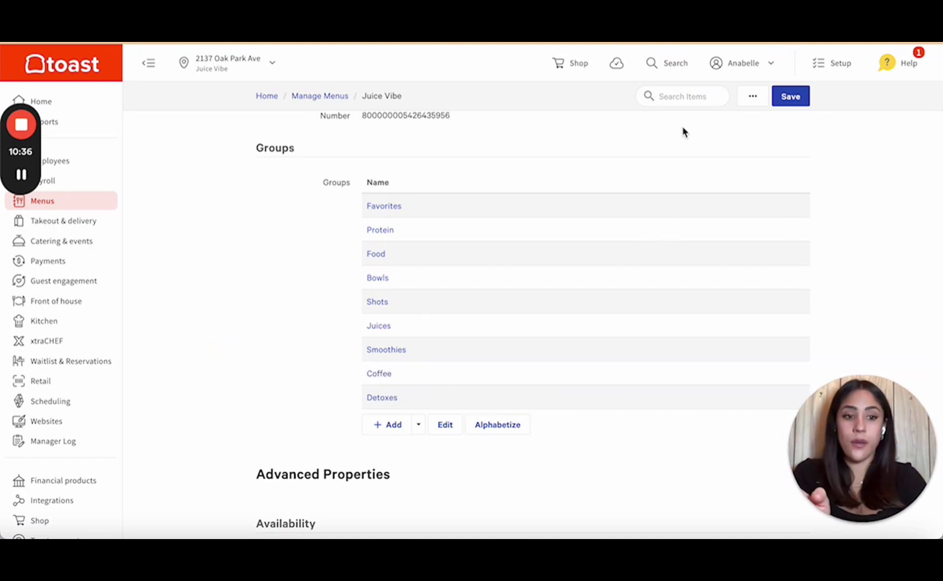
Step: Save the Juice Vibe menu and publish the changes
left_click(800, 97)
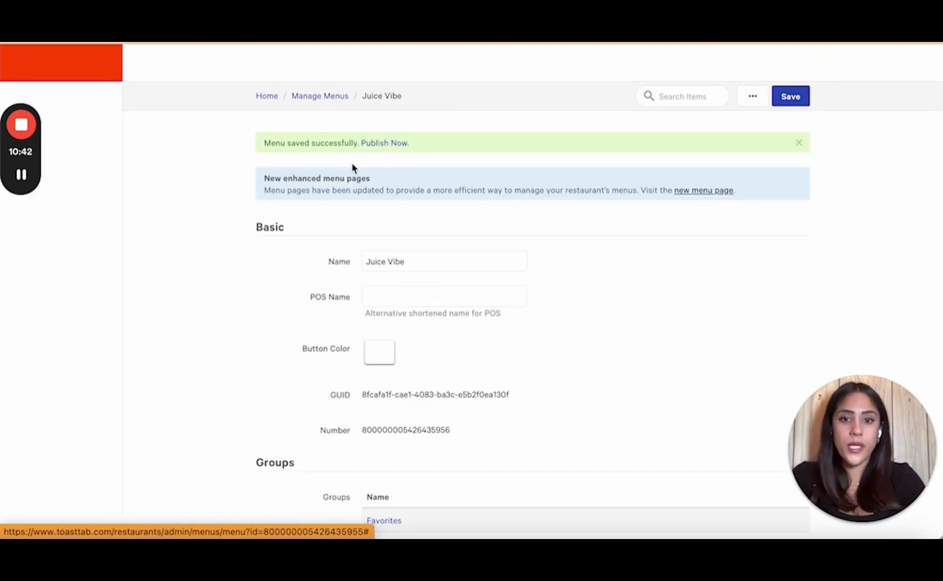
left_click(384, 144)
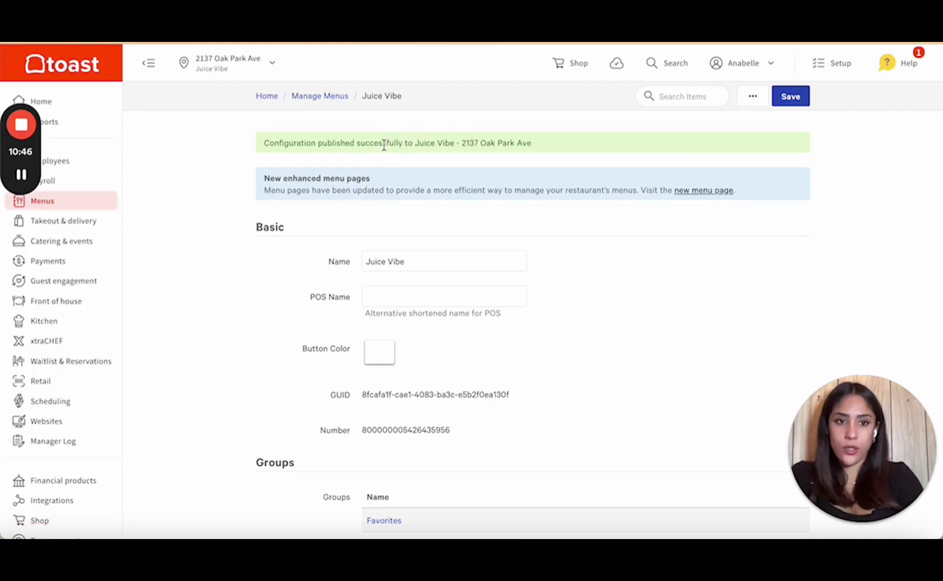
left_click(757, 81)
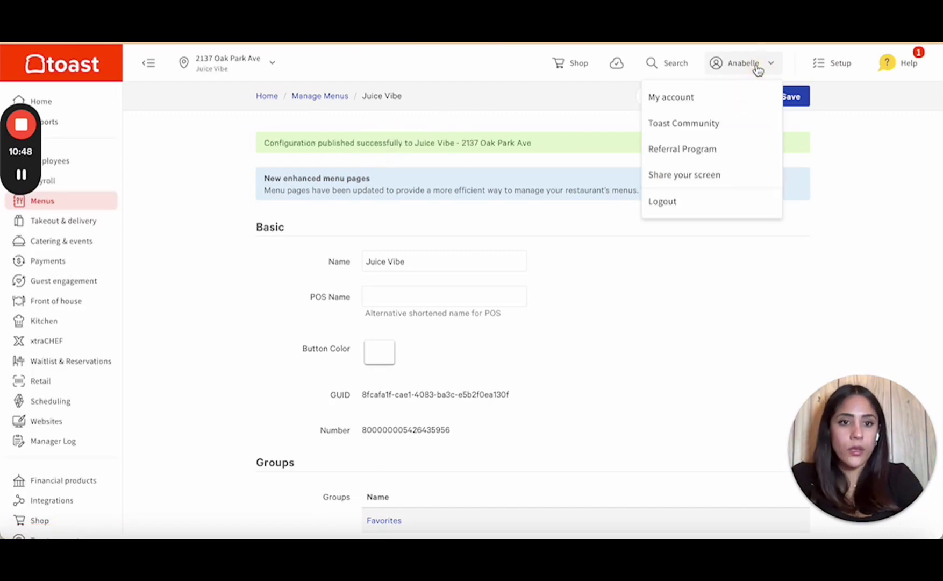
Step: Open the Favorites group of the Juice Vibe menu and look over its basic settings, pricing and items
scroll(642, 233, "down", 3)
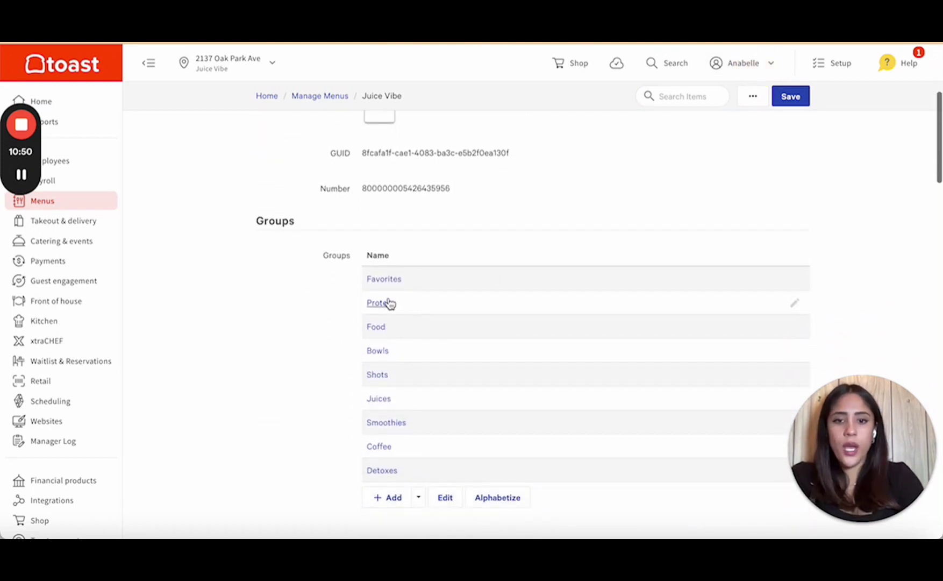
left_click(380, 279)
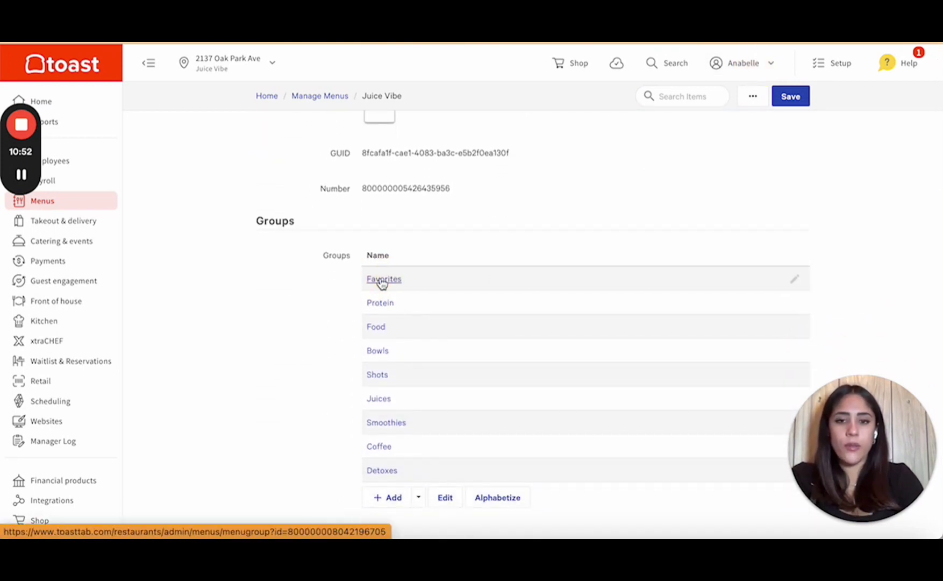
scroll(382, 283, "down", 1)
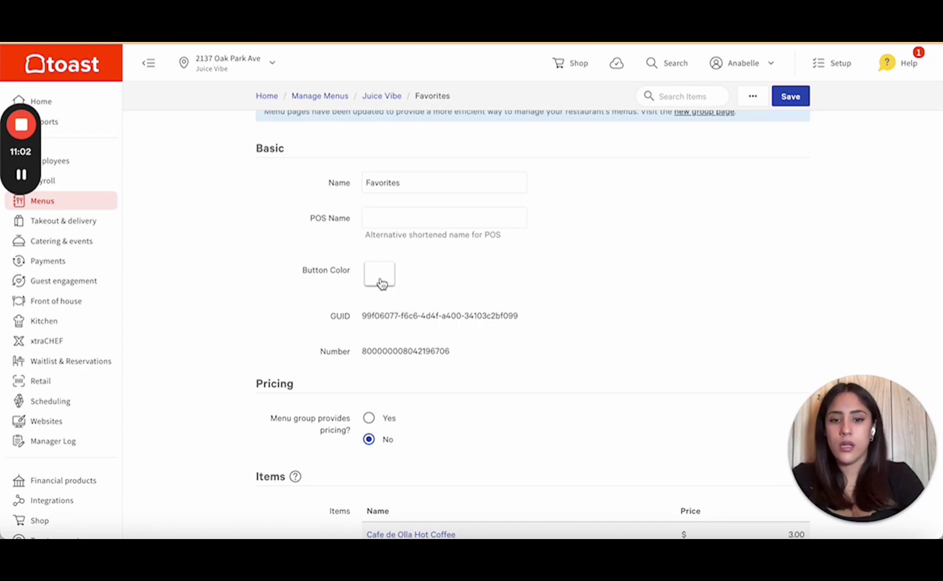
scroll(427, 336, "down", 5)
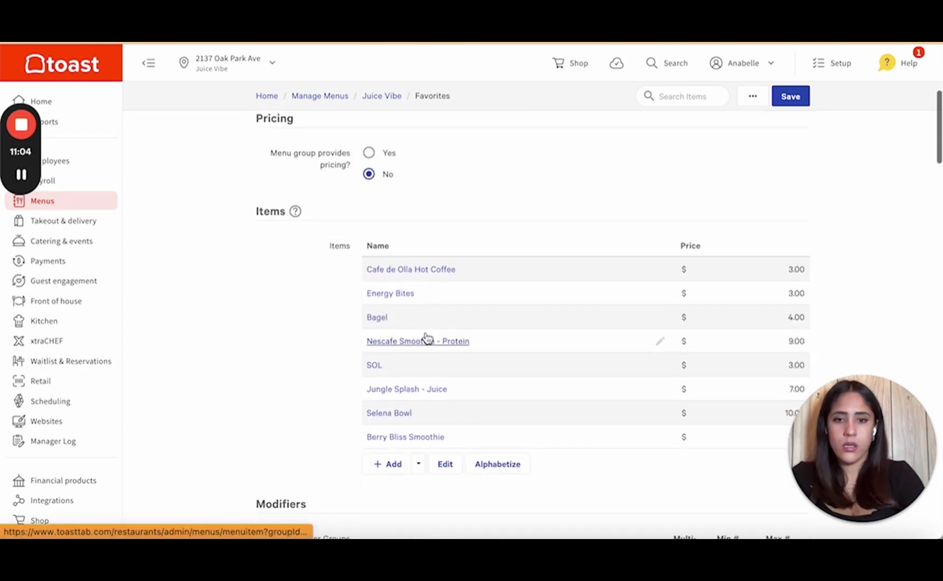
scroll(426, 338, "down", 2)
scroll(426, 338, "up", 7)
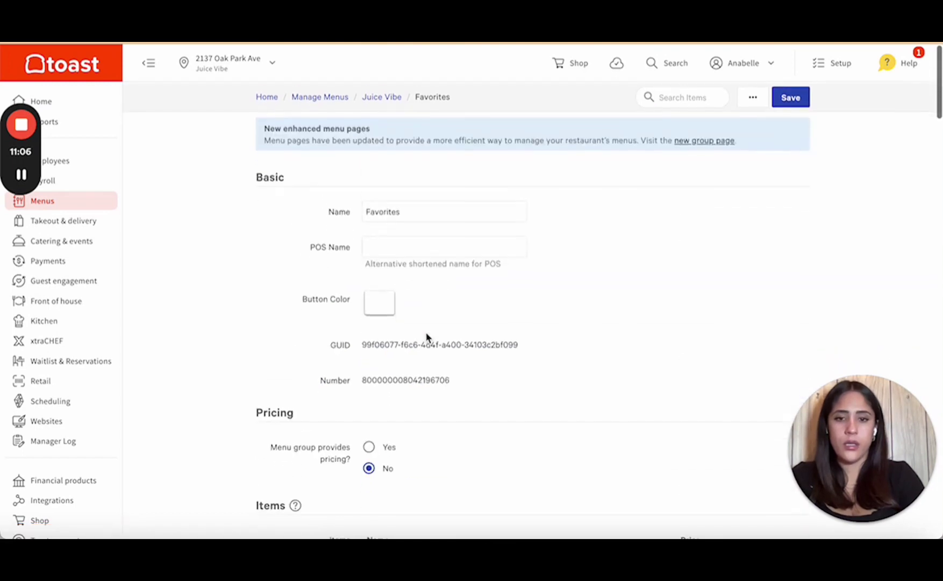
scroll(428, 337, "down", 3)
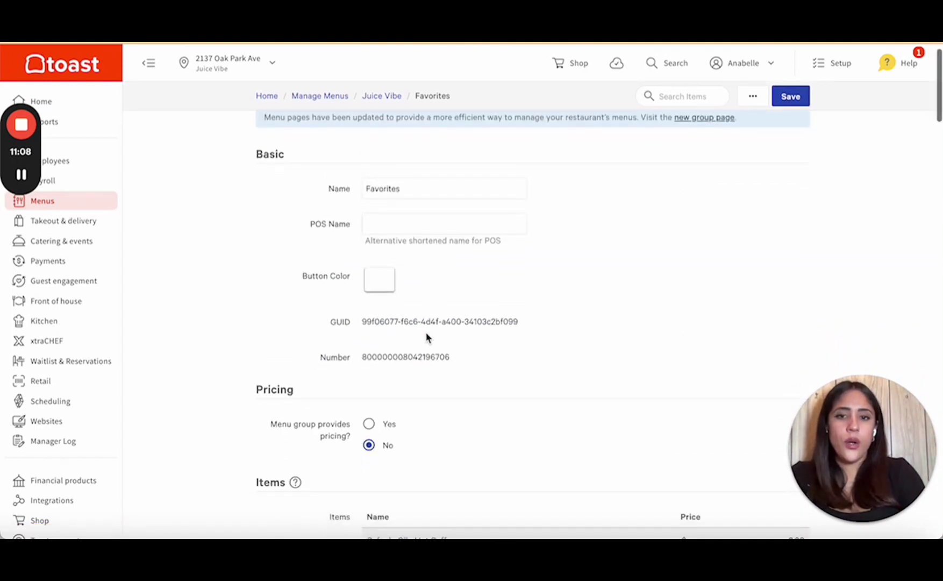
scroll(426, 332, "down", 4)
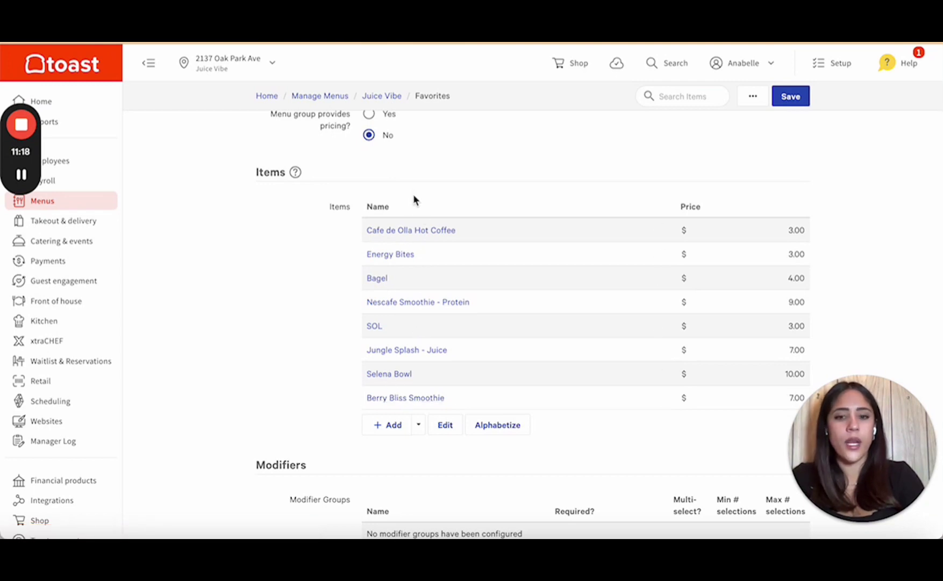
Step: Add an item named Coffee priced at $2 to the Favorites group and save the group
scroll(413, 216, "down", 1)
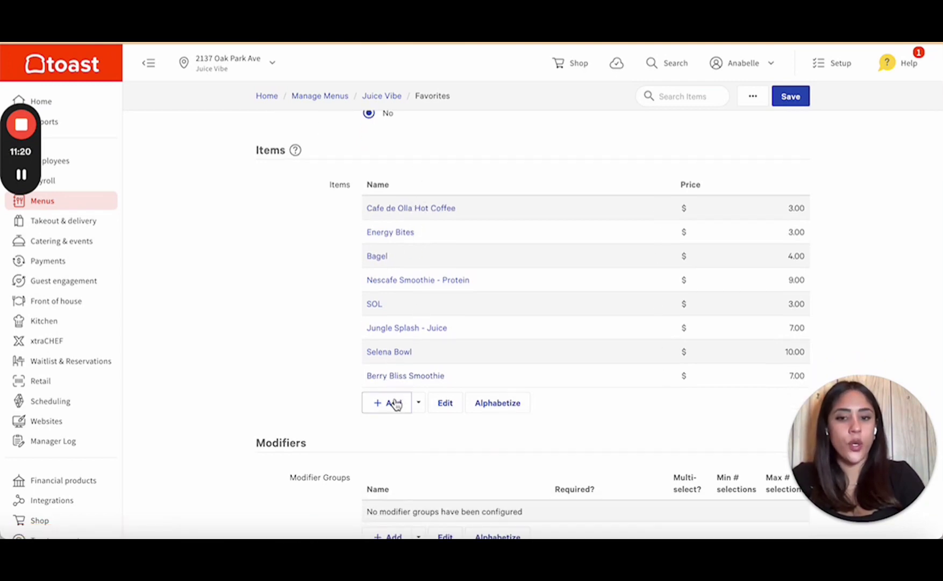
left_click(397, 404)
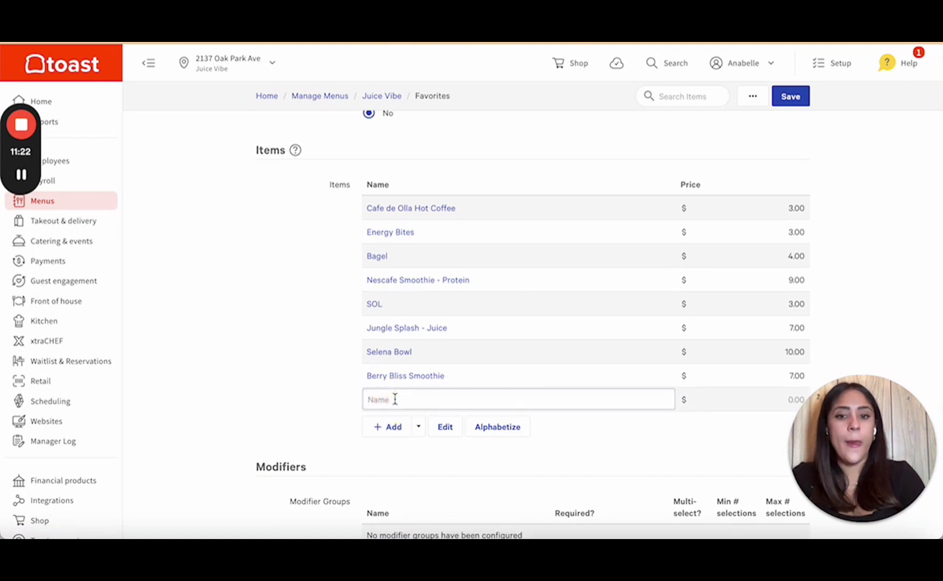
left_click(395, 399)
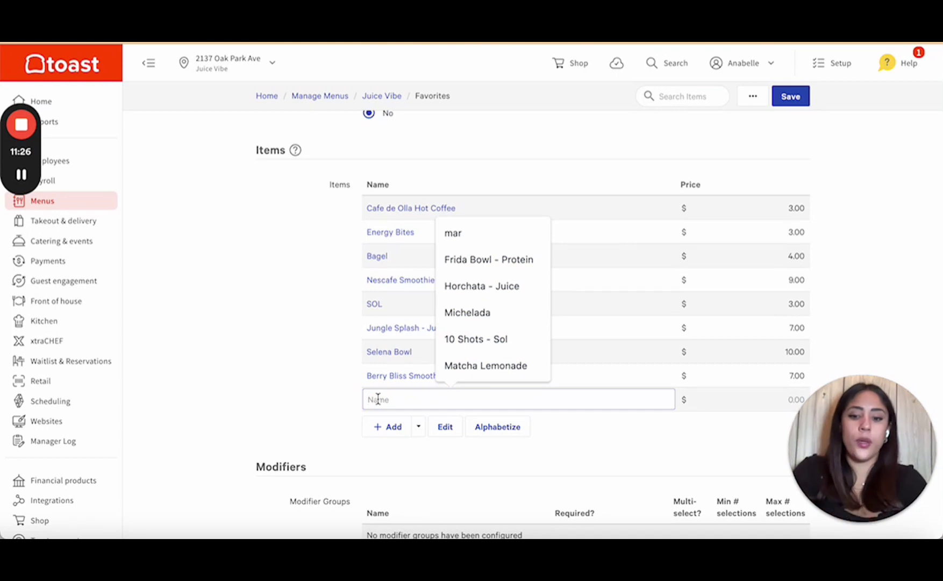
type("Coff")
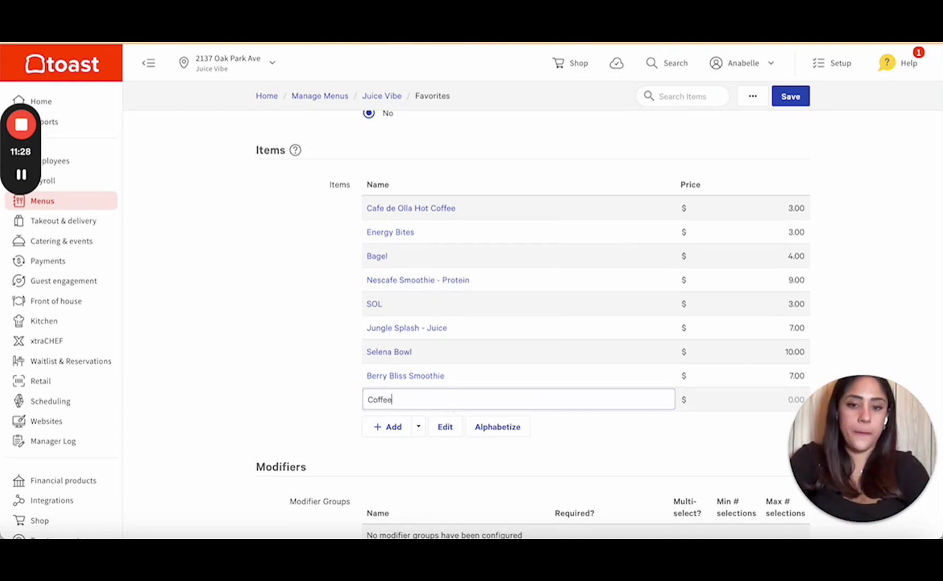
type("ee")
left_click(755, 402)
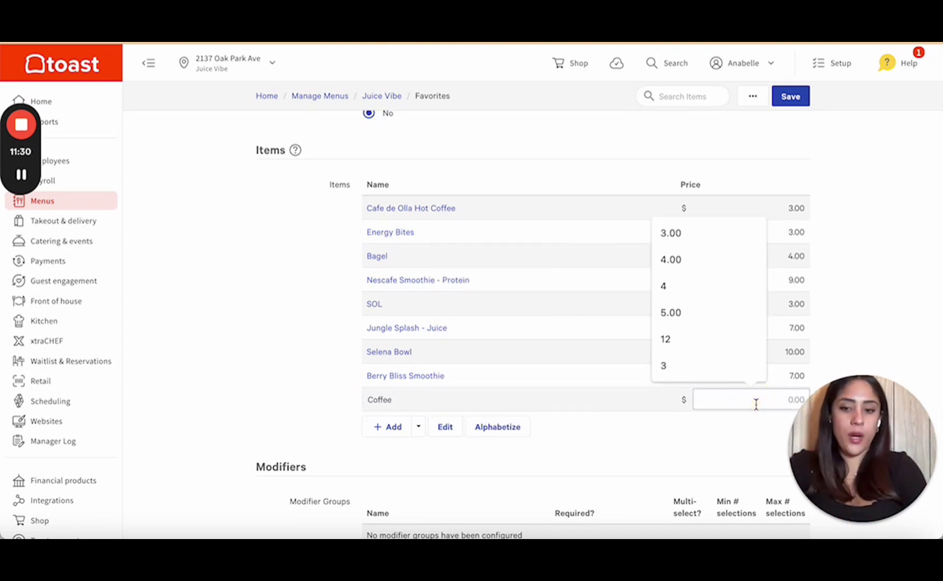
type("2")
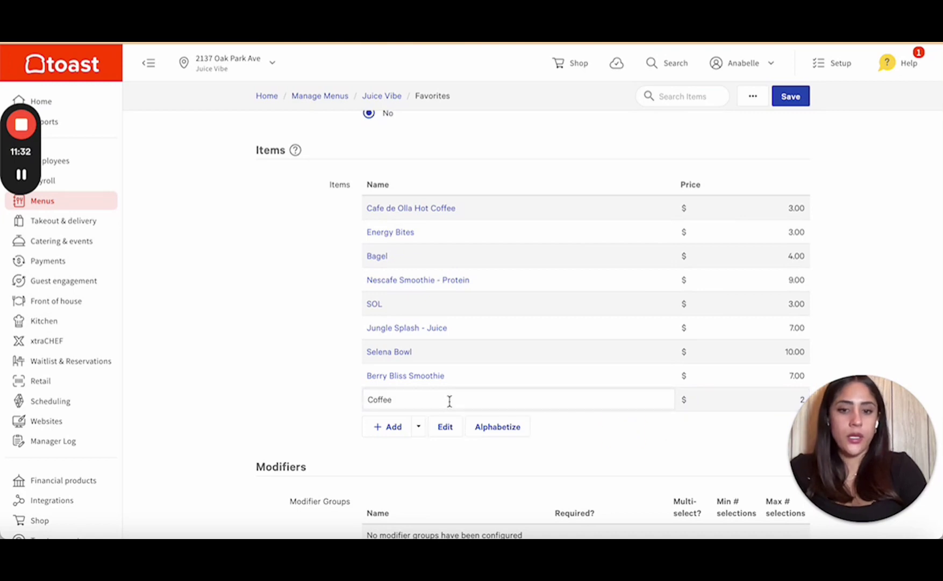
left_click(578, 438)
left_click(782, 96)
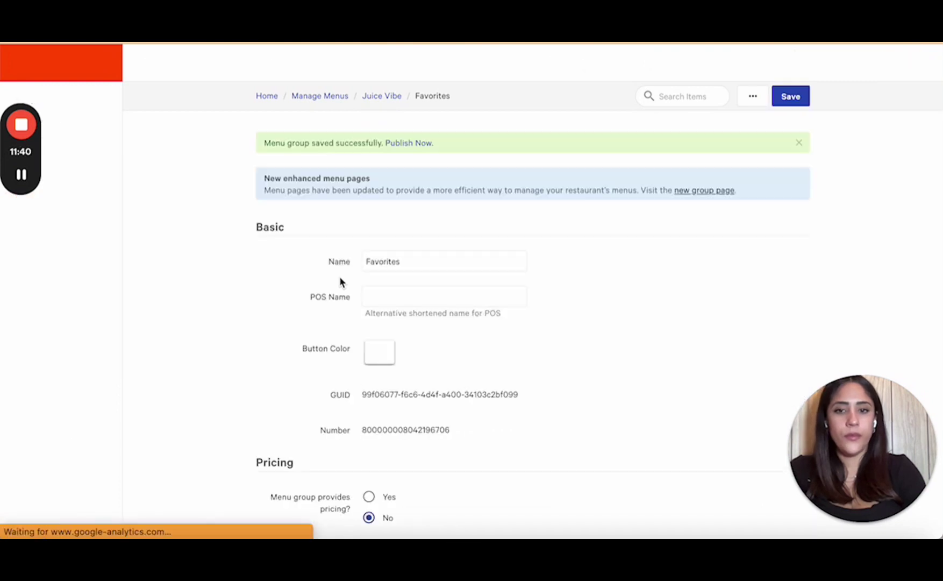
Step: Open the new Coffee item and review its naming, colour, pricing and modifier settings
scroll(340, 281, "down", 7)
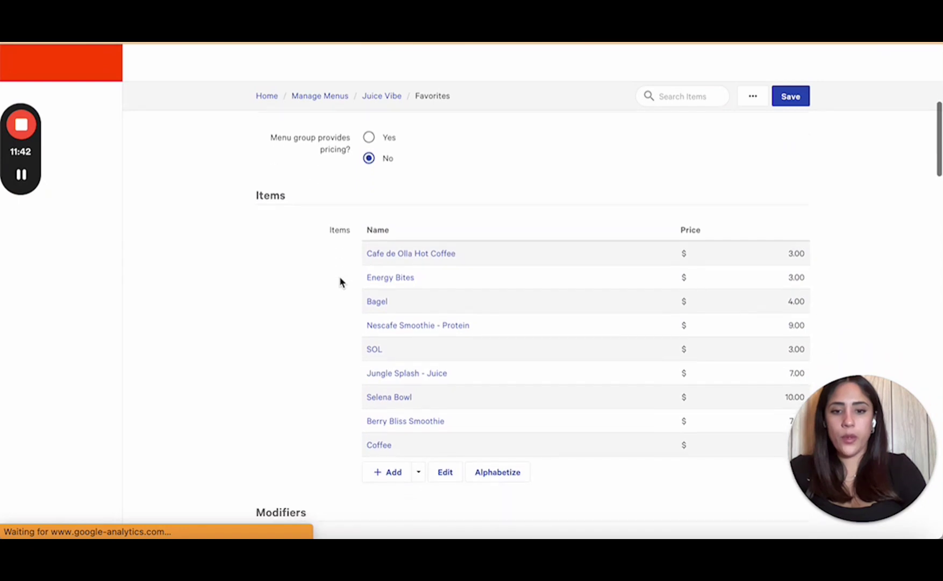
left_click(380, 417)
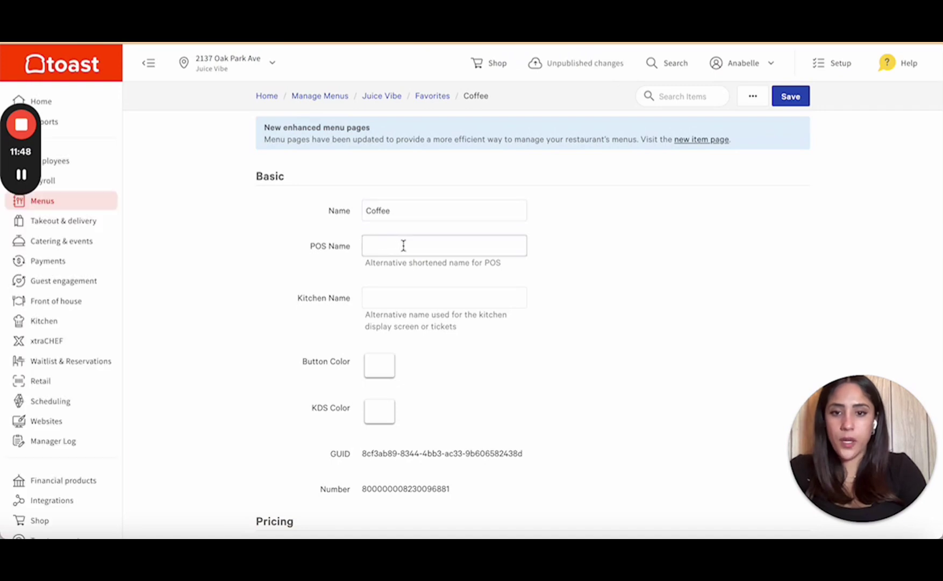
scroll(402, 248, "down", 1)
left_click(396, 265)
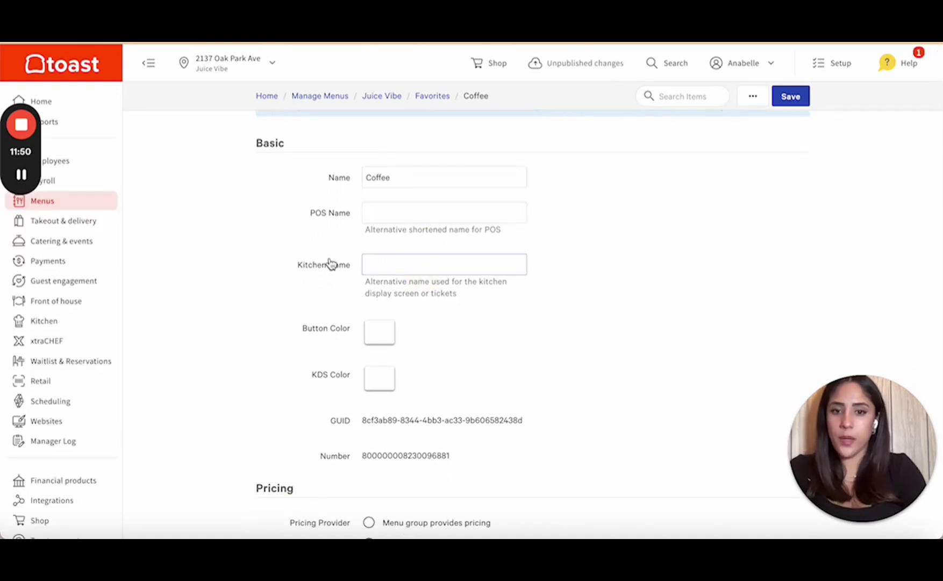
scroll(331, 263, "down", 4)
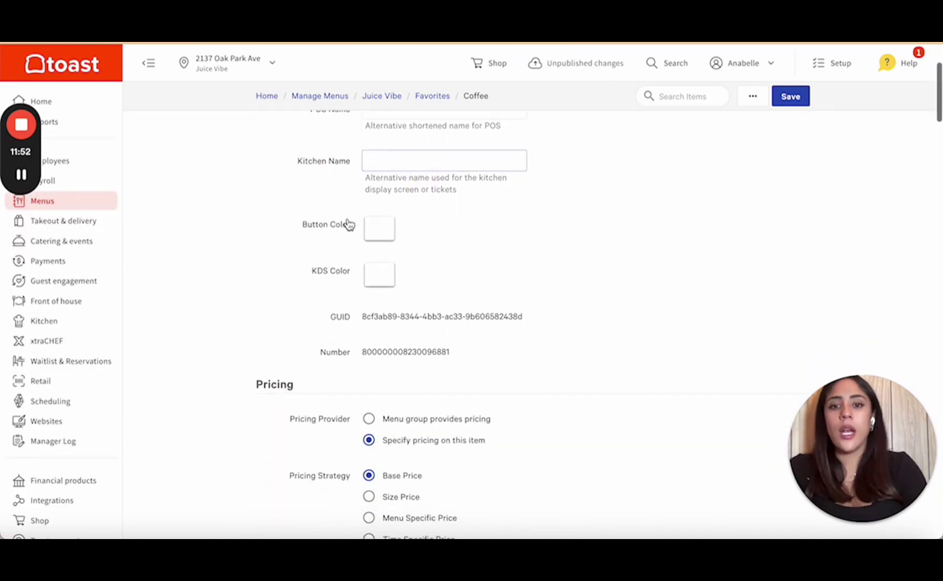
scroll(431, 344, "down", 4)
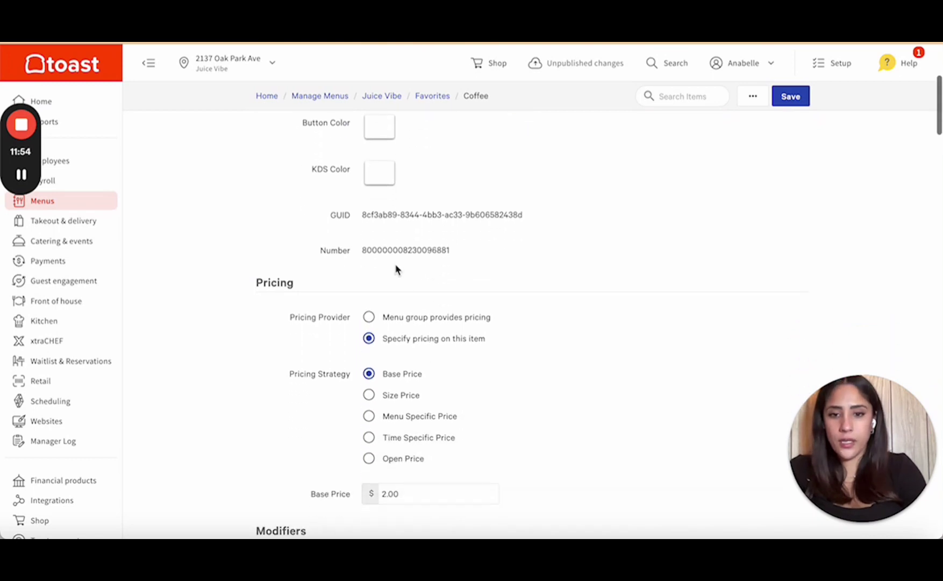
scroll(395, 269, "down", 3)
scroll(393, 296, "down", 4)
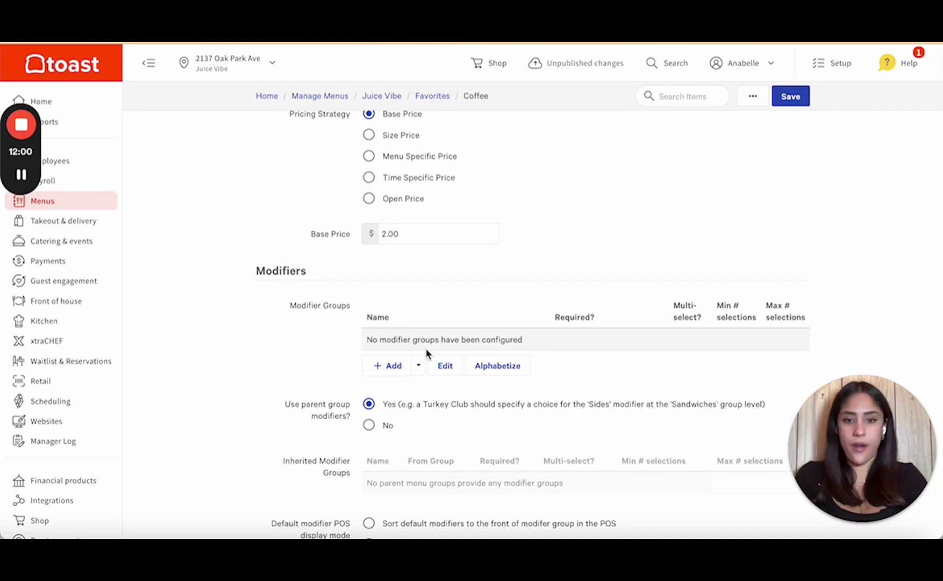
Step: Search the existing modifier groups for milk and select the first Milk group for the Coffee item
left_click(393, 366)
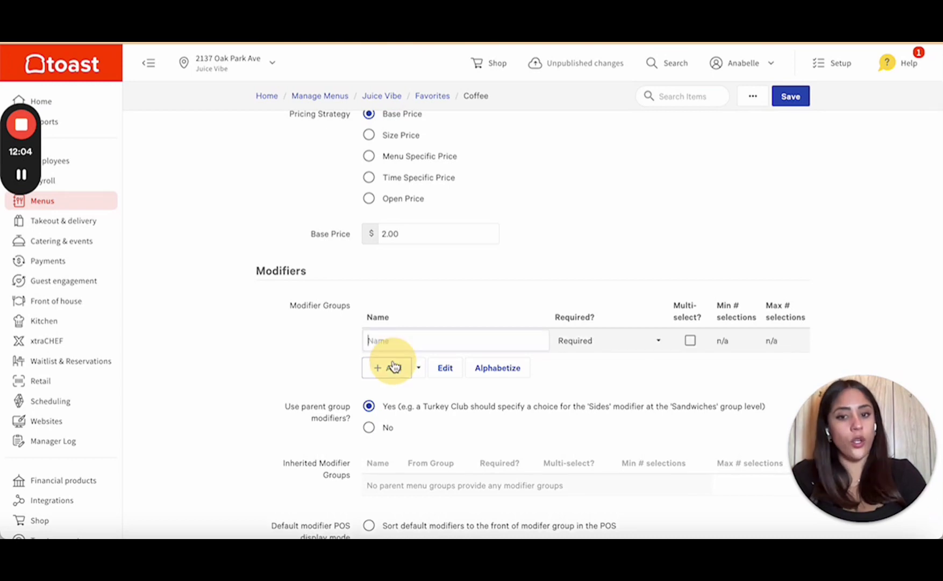
left_click(420, 369)
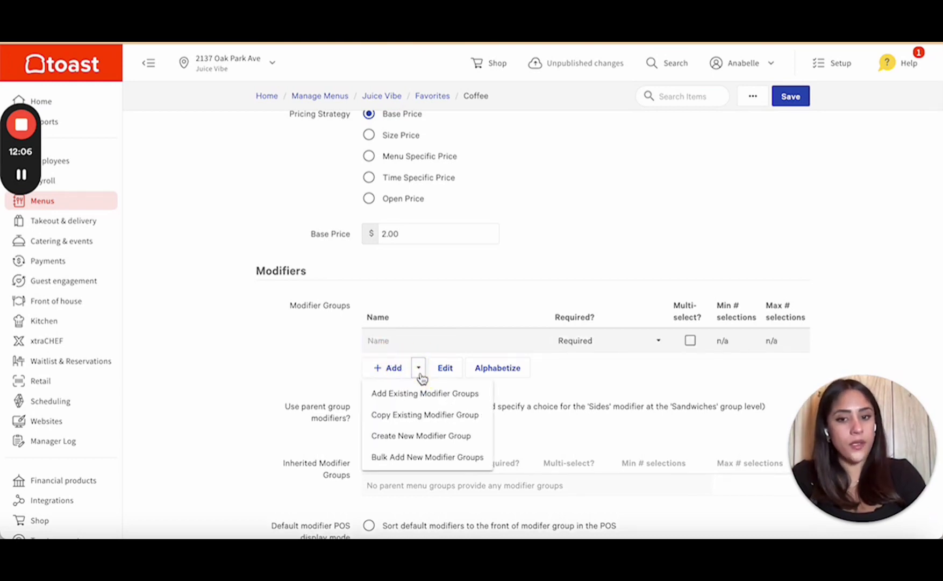
left_click(422, 397)
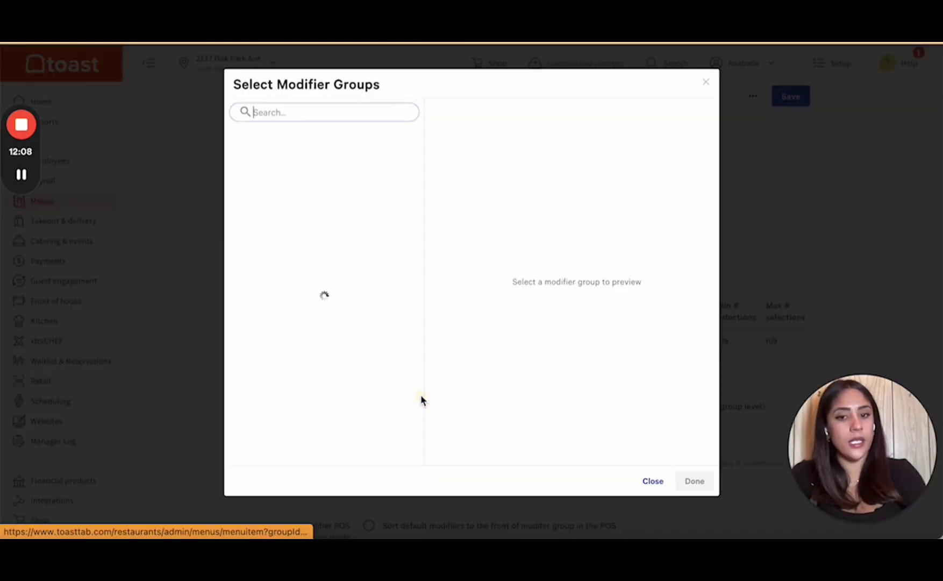
left_click(351, 111)
type("coffee")
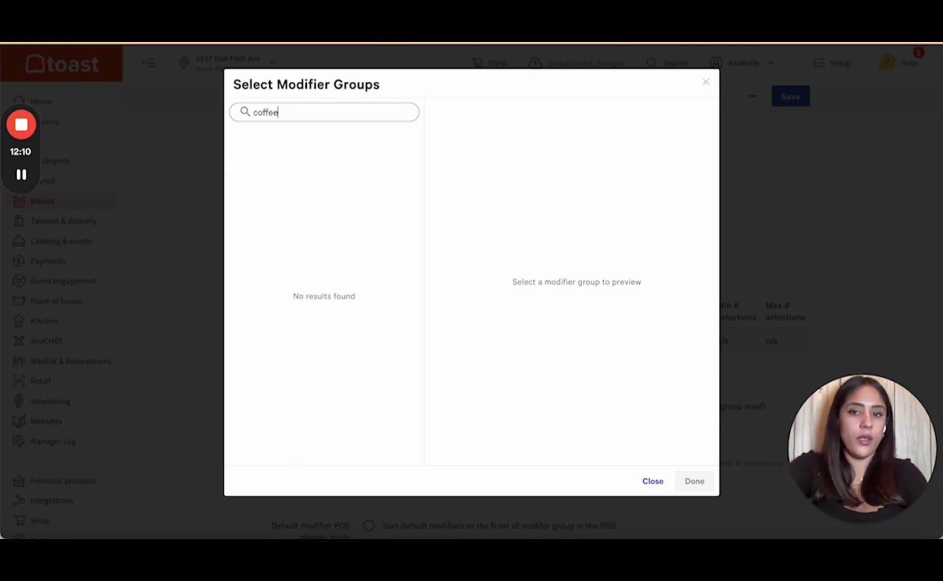
double_click(337, 108)
key("BackSpace")
type("m")
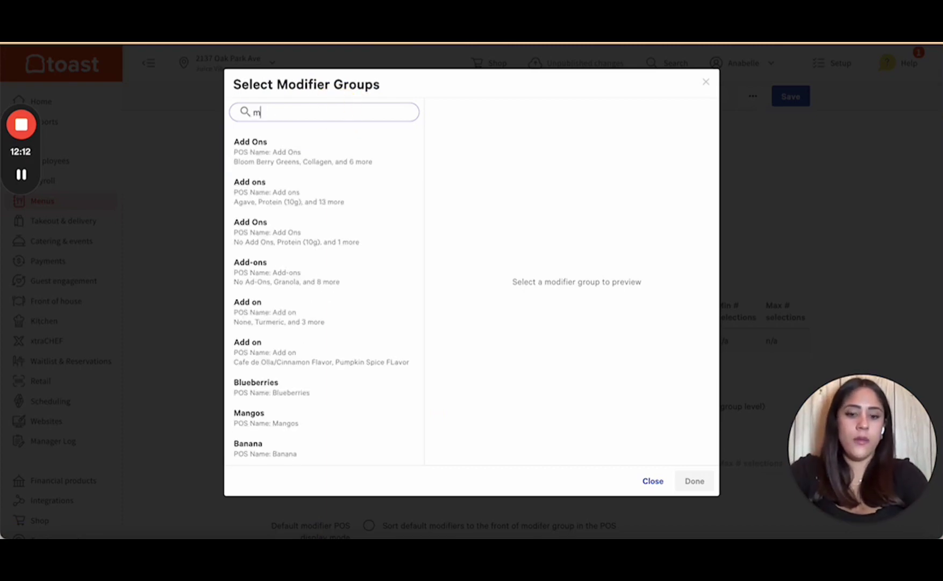
type("ilk")
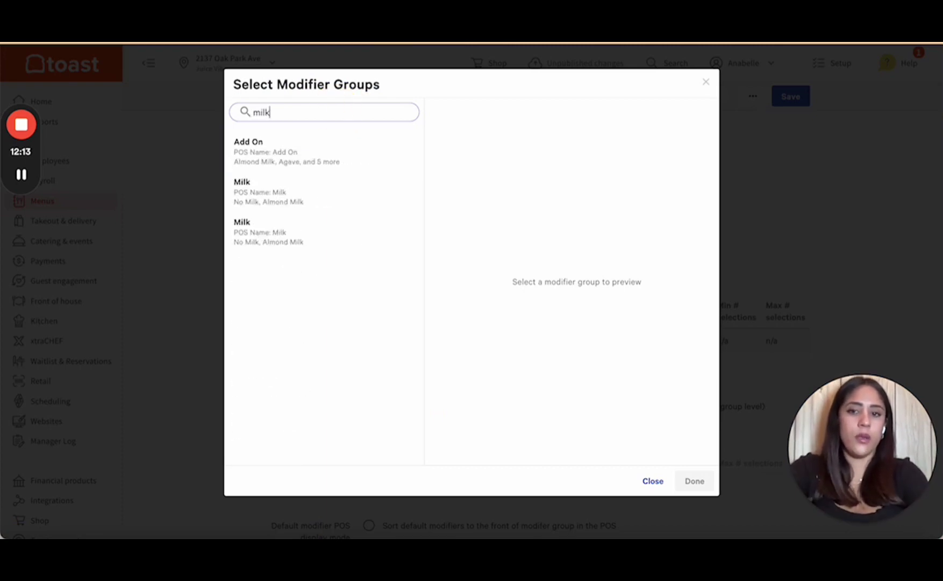
left_click(329, 188)
Step: Select the existing Sweetener group containing No Sweetener and Agave as well, and add both modifier groups to the Coffee item
double_click(352, 112)
type("swe")
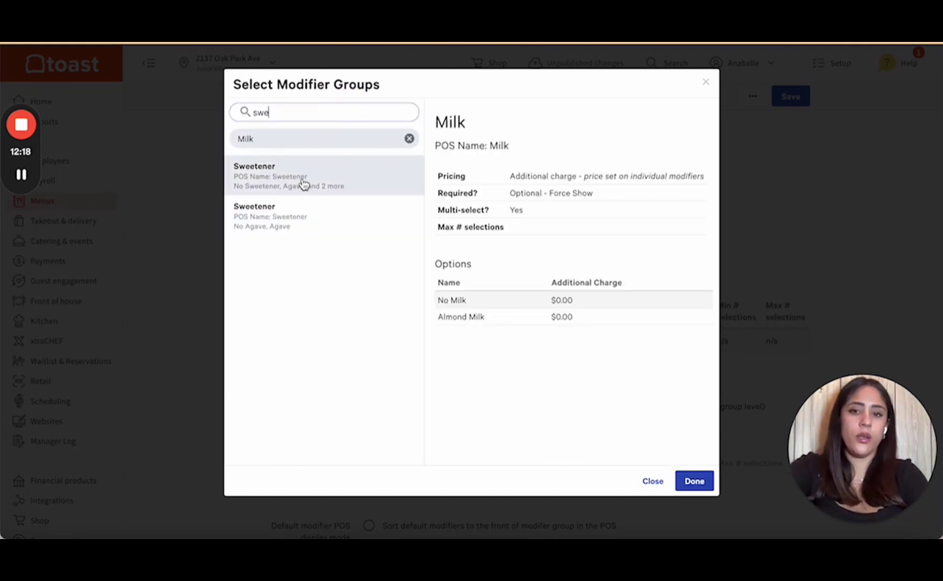
left_click(304, 186)
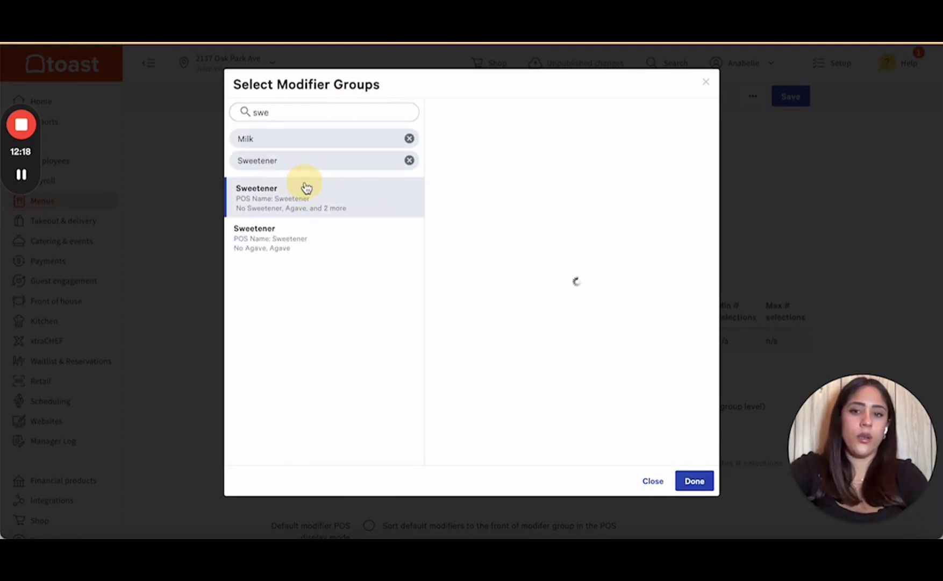
left_click(694, 481)
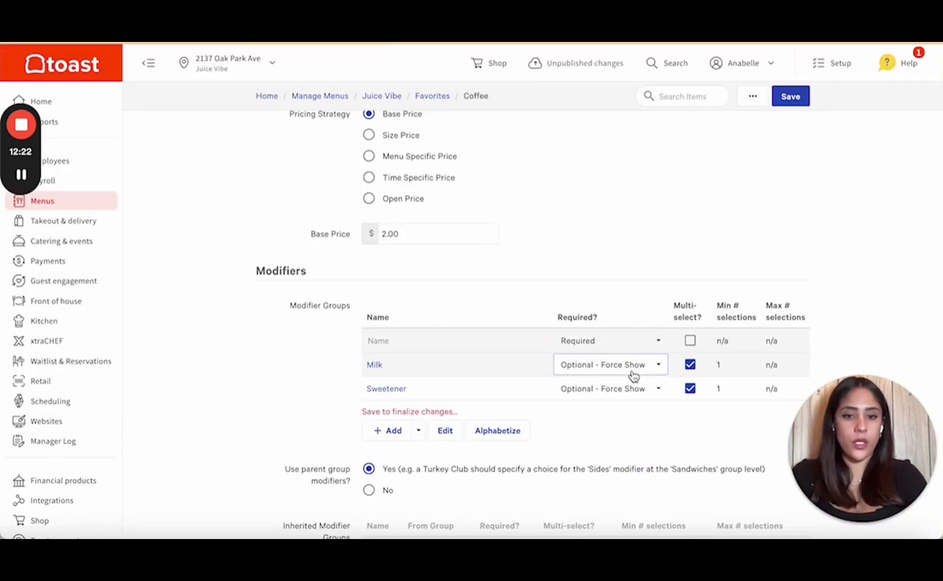
Step: Set the Coffee item's inventory status to In Stock in its advanced properties
scroll(633, 375, "down", 4)
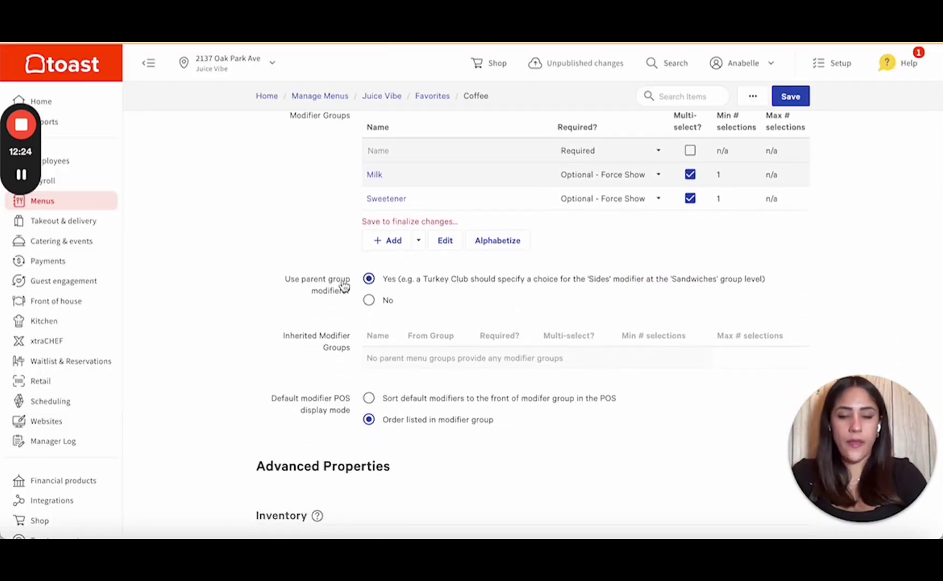
scroll(348, 331, "down", 2)
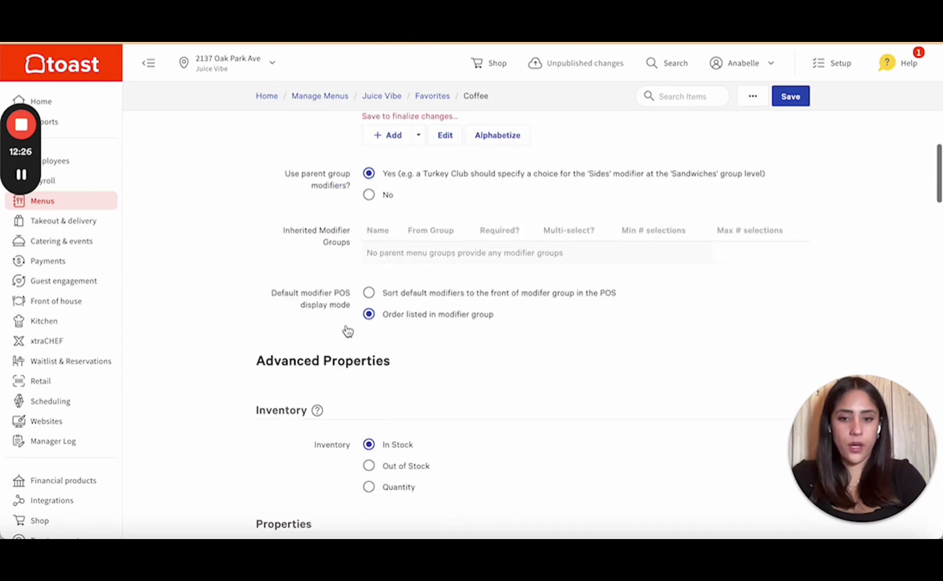
scroll(348, 331, "down", 3)
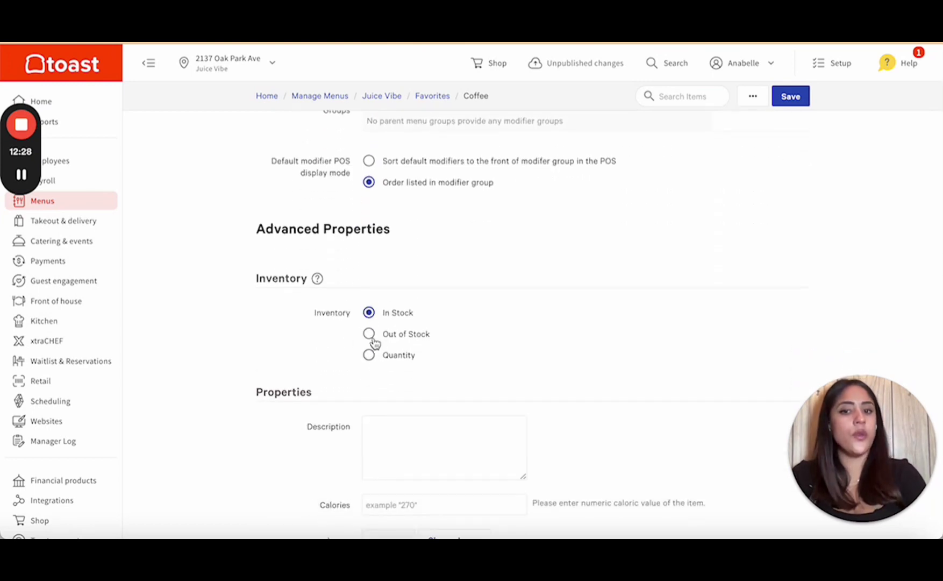
left_click(368, 312)
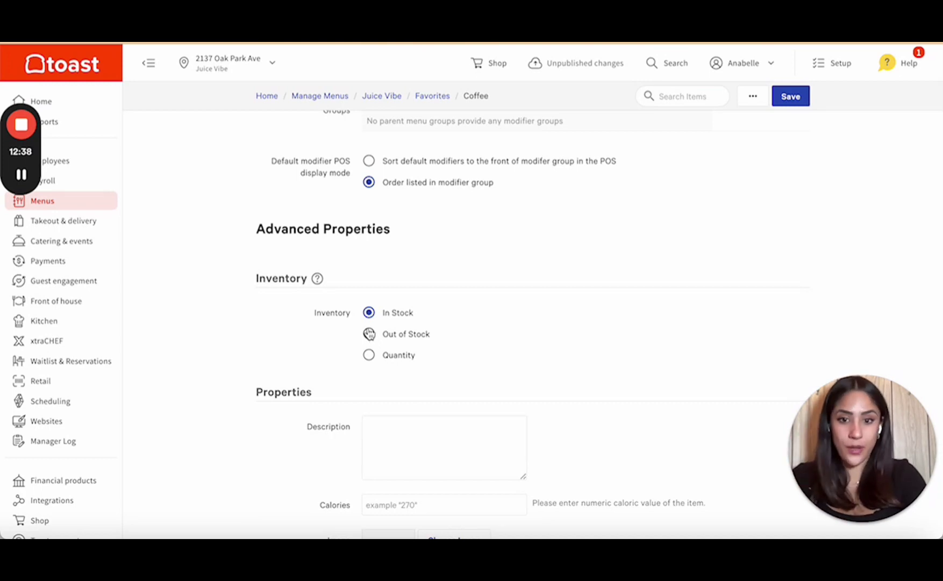
Step: Enter the description "Hot freshly brewed coffeee" for the Coffee item and set its calories to 10
scroll(369, 334, "down", 2)
left_click(394, 334)
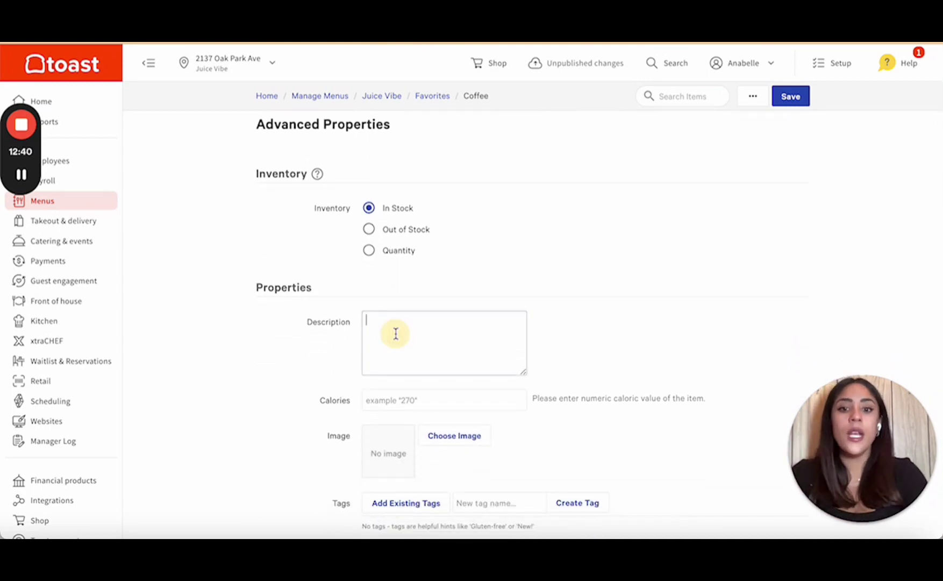
type("Hot")
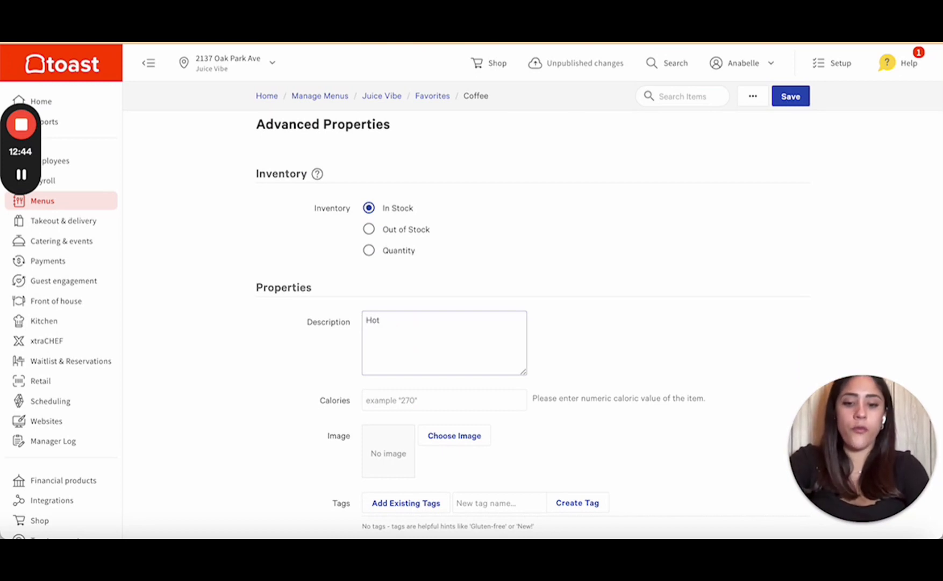
type(" freshly brewed")
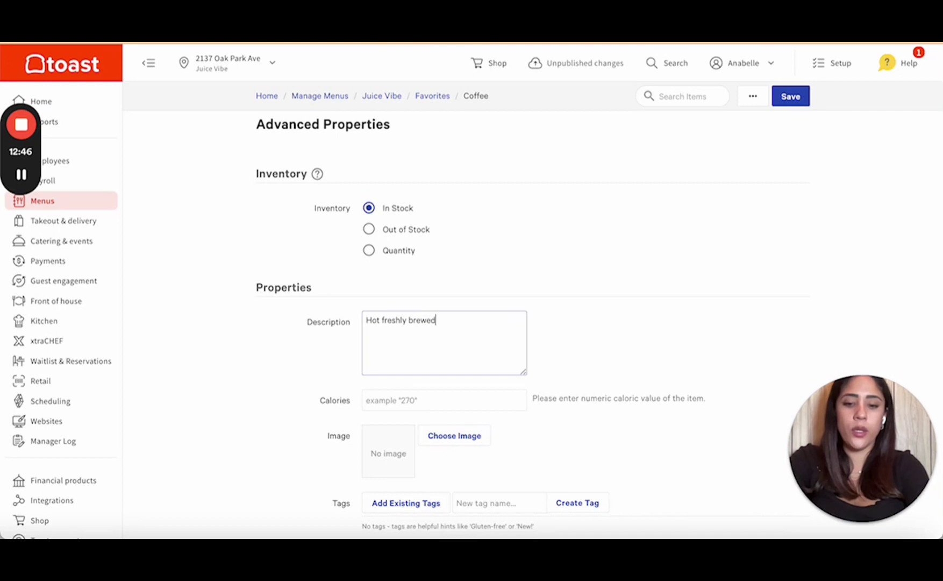
type(" coffeee")
left_click(408, 399)
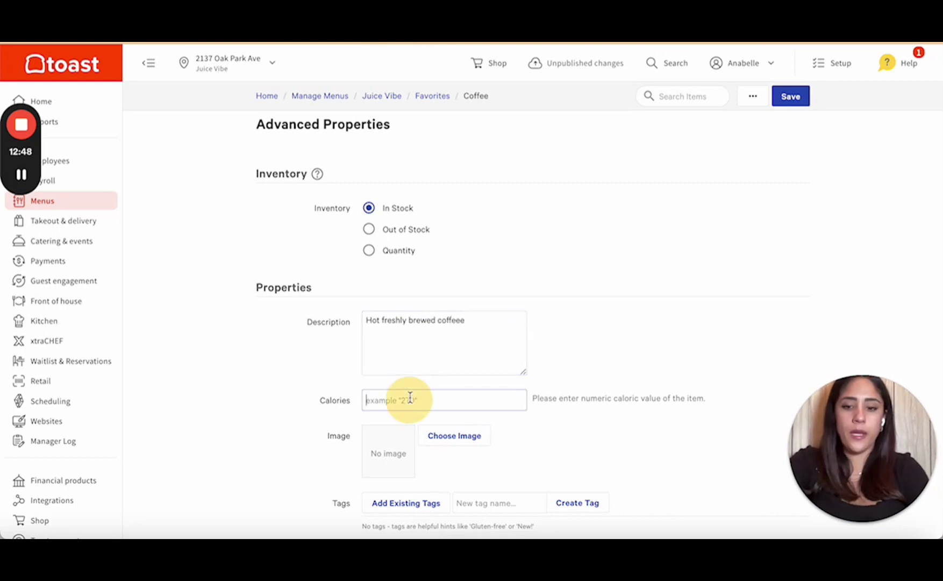
type("10")
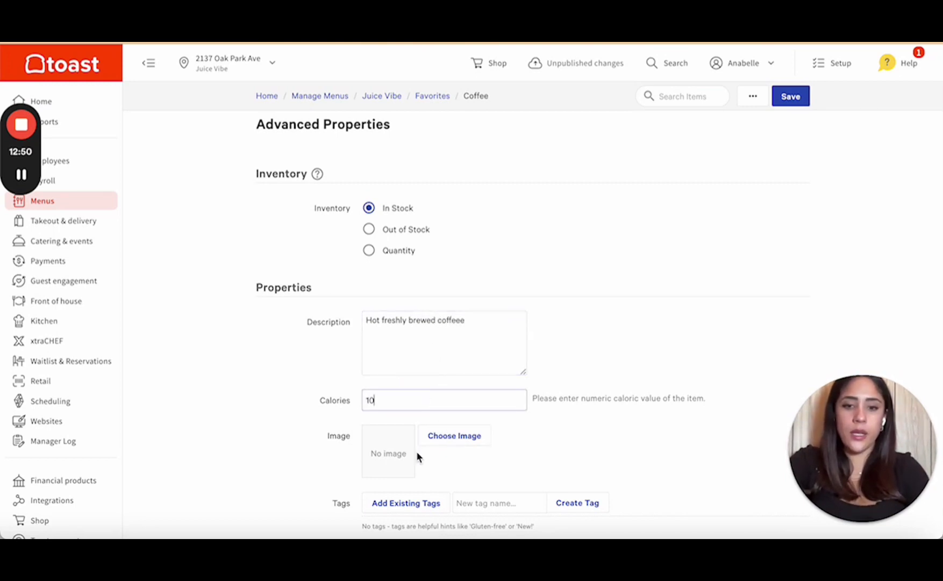
Step: Choose cafe de olla.png from Downloads as the Coffee item's image
left_click(453, 444)
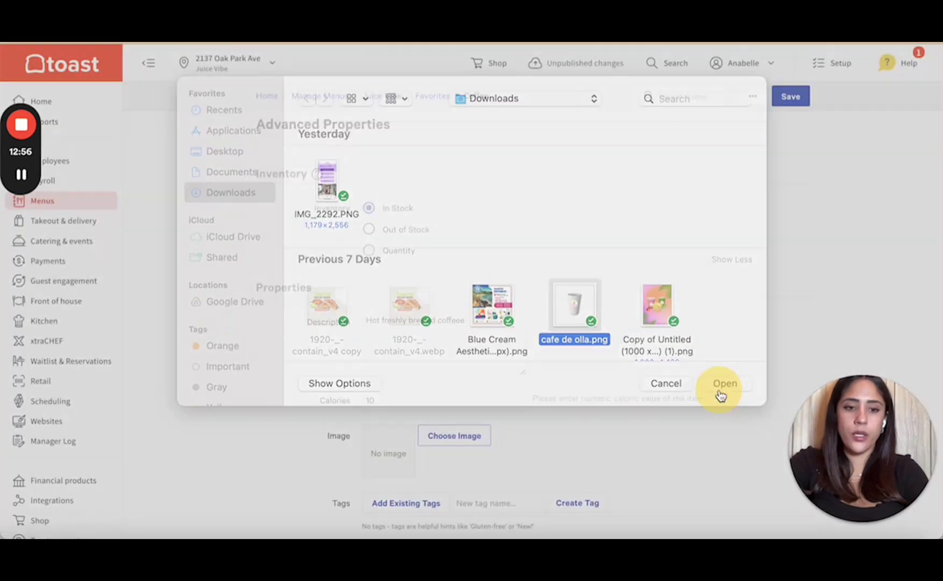
left_click(719, 391)
scroll(534, 356, "down", 5)
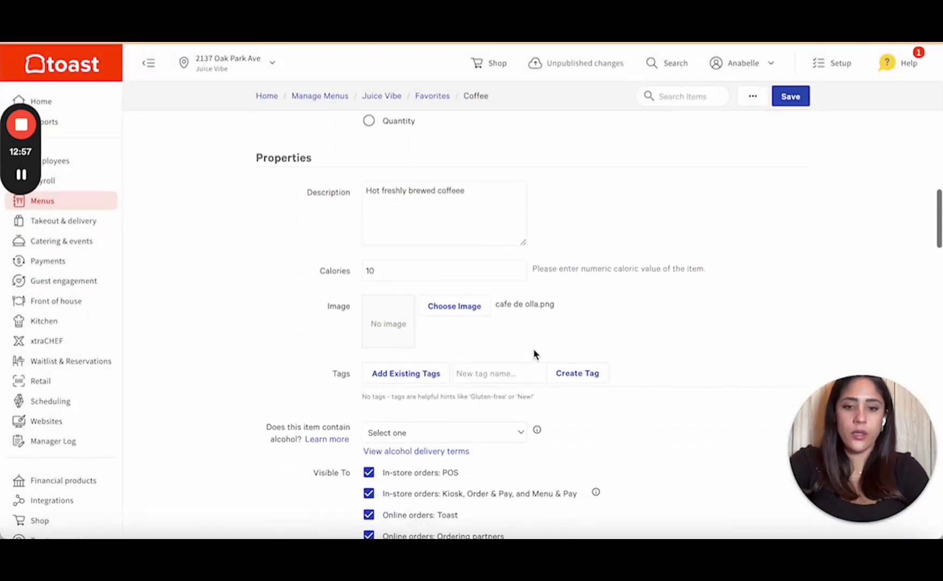
scroll(535, 353, "down", 1)
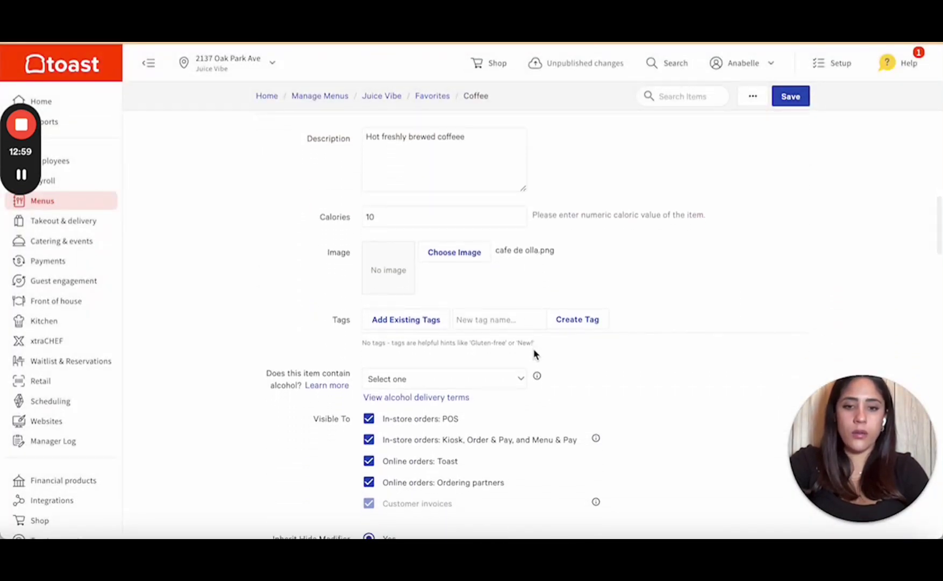
left_click(533, 267)
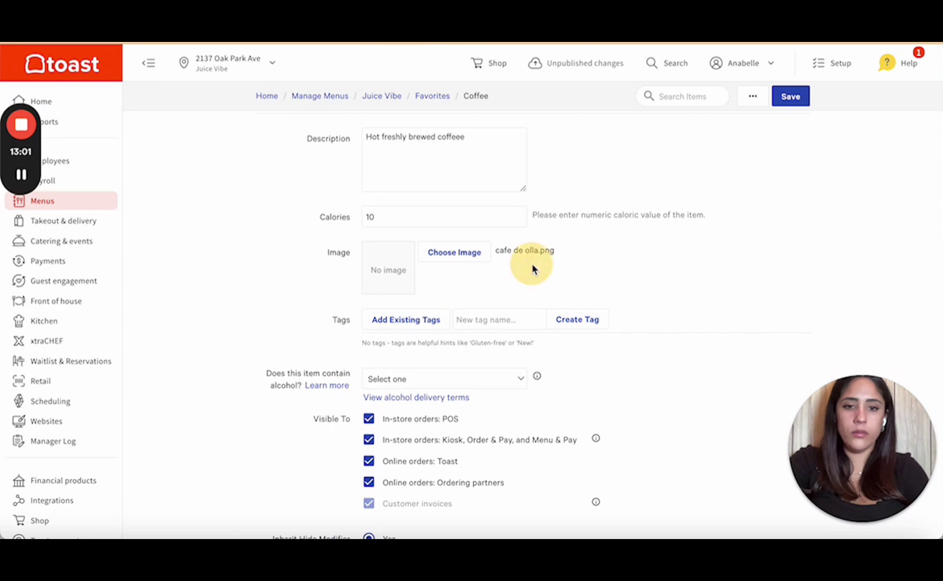
Step: Save the Coffee item and publish the menu changes
scroll(532, 264, "down", 6)
scroll(532, 265, "up", 8)
scroll(532, 264, "up", 5)
left_click(786, 100)
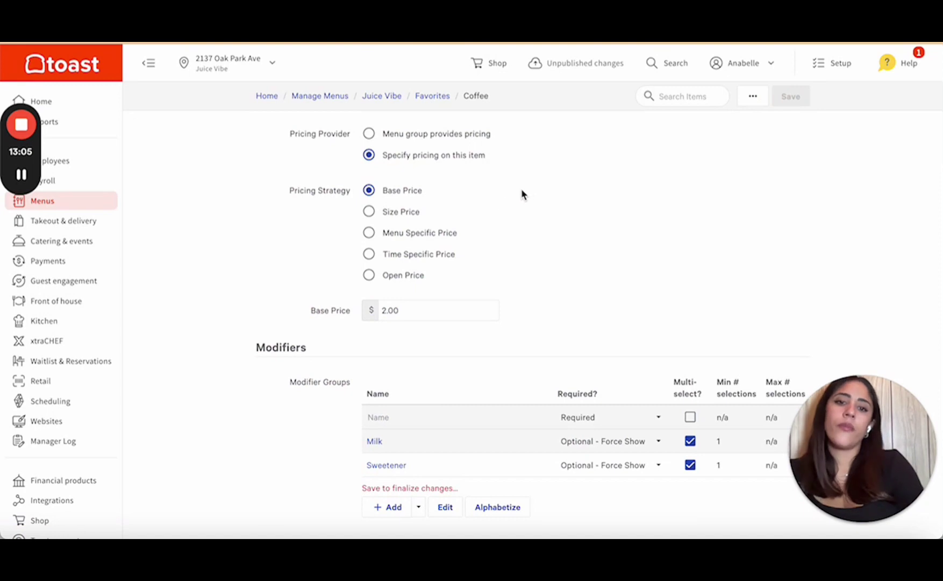
left_click(401, 144)
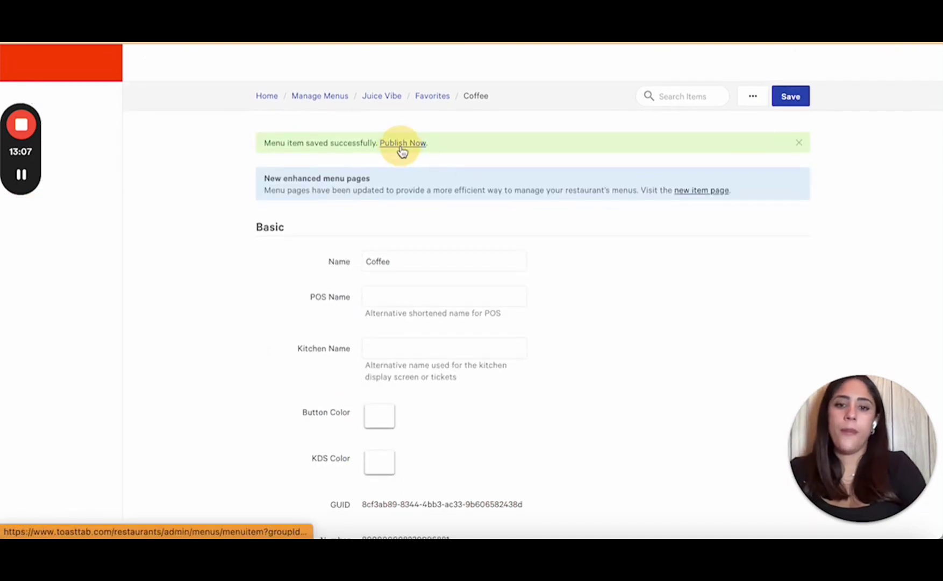
Step: Open the Favorites menu group to check its item list for Coffee, and return to the dashboard home
left_click(431, 98)
scroll(444, 177, "down", 7)
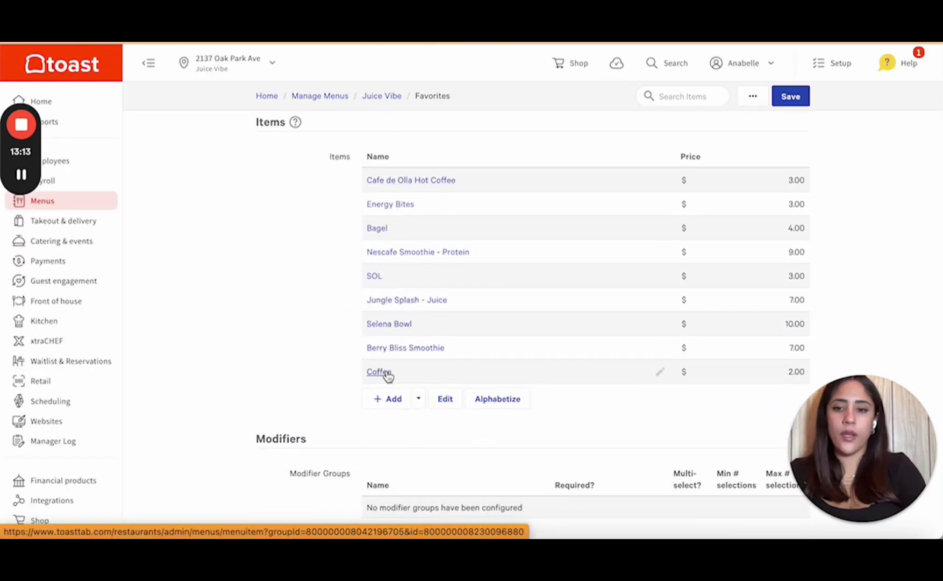
scroll(416, 269, "up", 7)
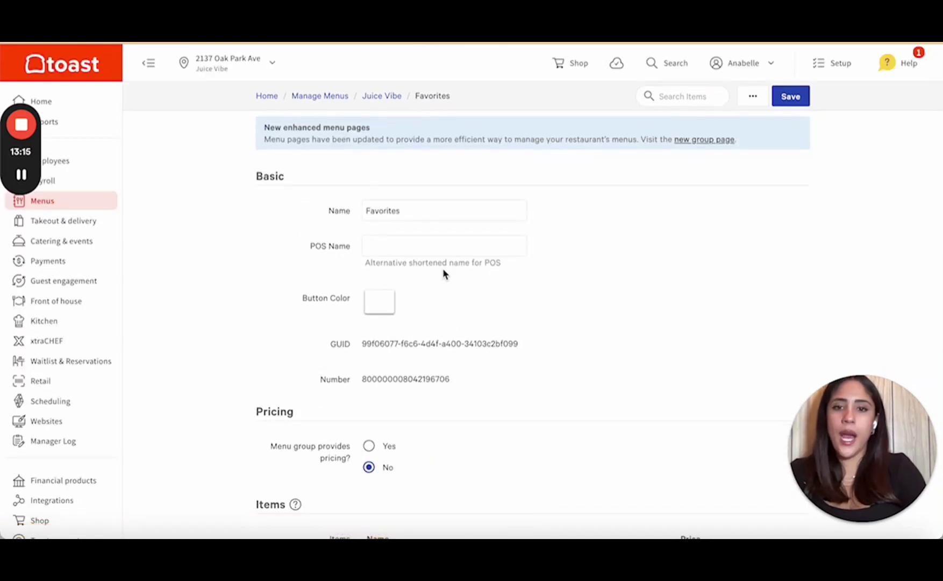
left_click(274, 97)
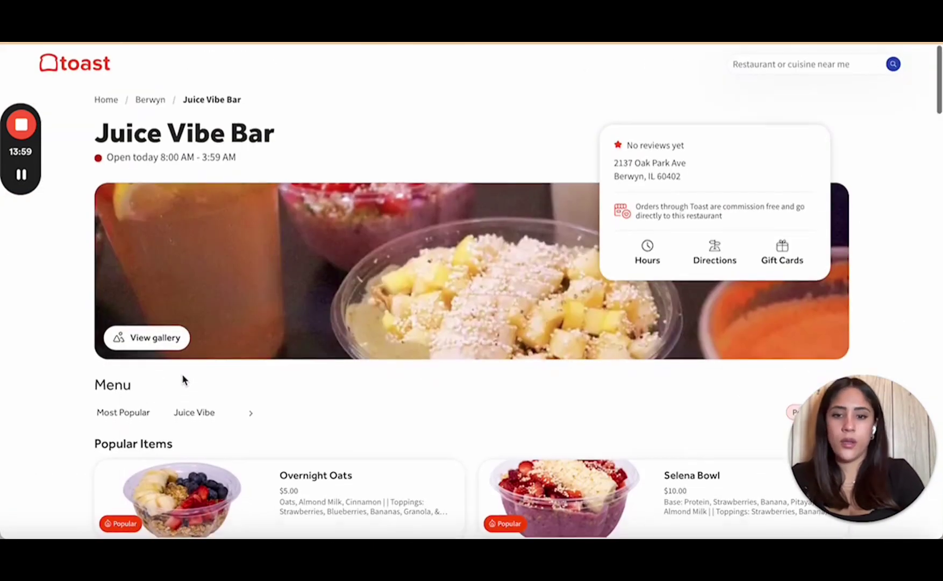
Step: Browse the Juice Vibe menu on the restaurant's public online ordering page, examining its item categories, opening hours and location
scroll(117, 281, "down", 4)
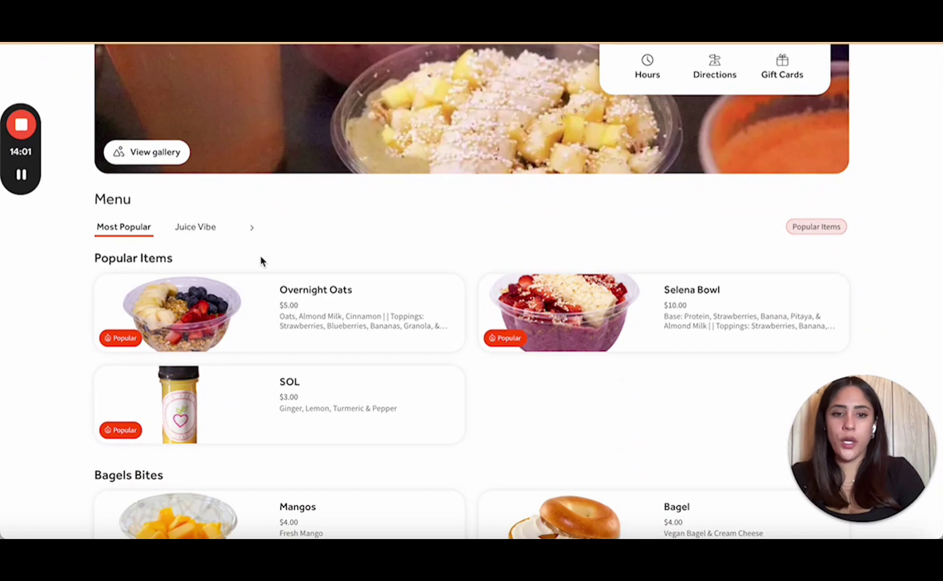
scroll(261, 260, "down", 2)
left_click(204, 149)
scroll(313, 240, "down", 5)
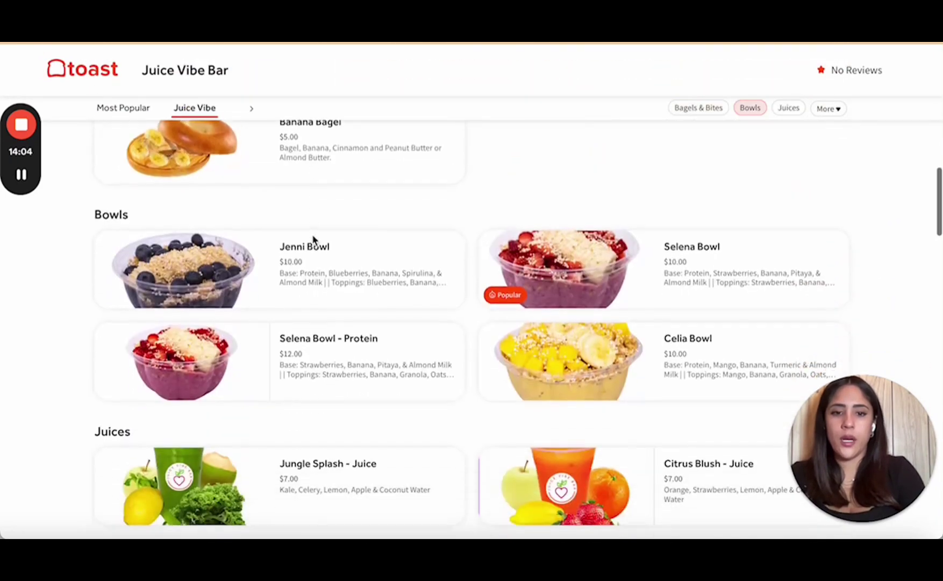
scroll(313, 239, "down", 3)
scroll(314, 240, "up", 2)
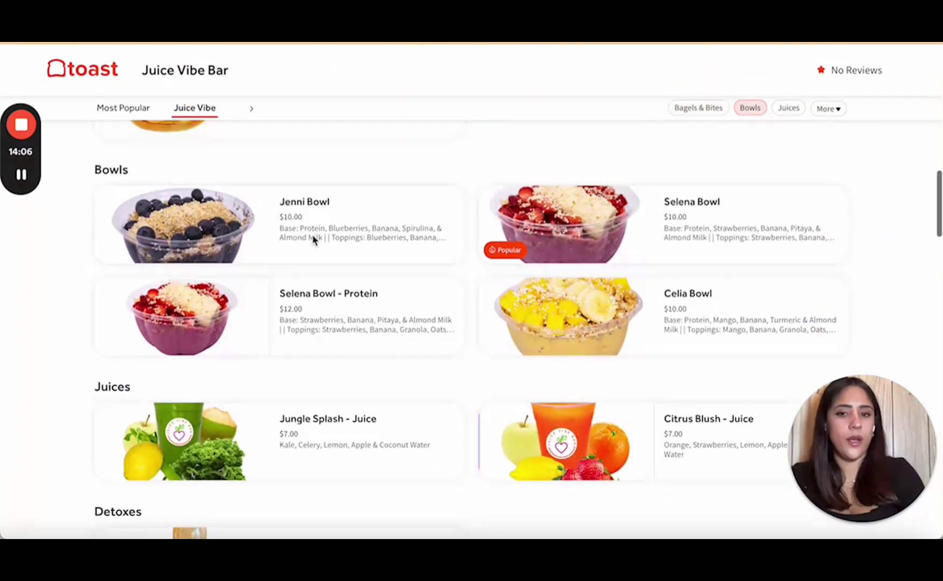
scroll(313, 239, "down", 7)
scroll(290, 318, "down", 8)
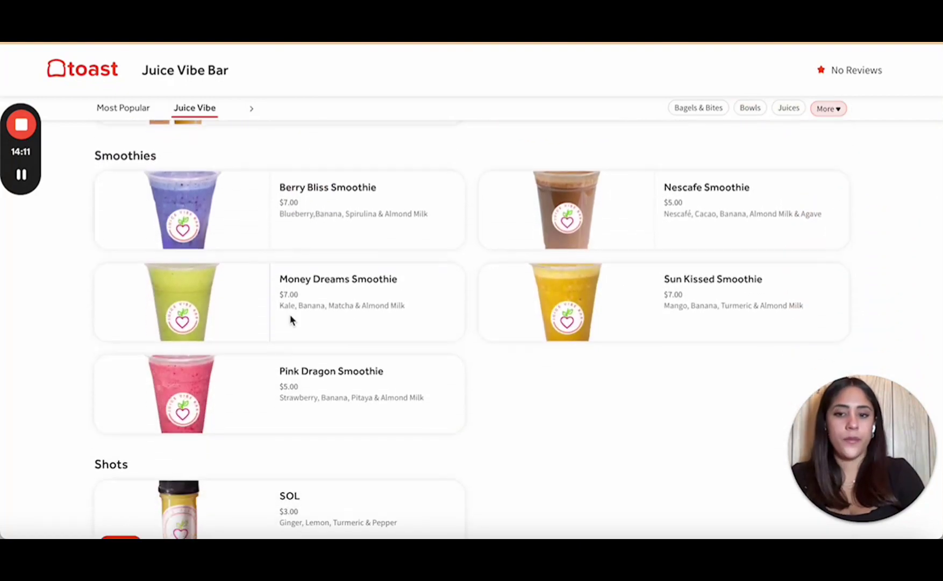
scroll(291, 318, "down", 2)
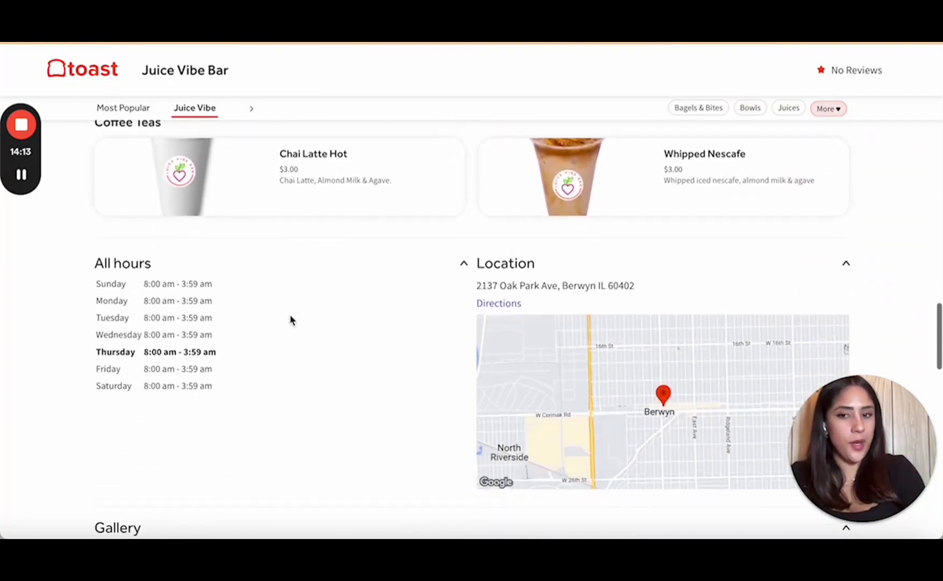
scroll(354, 247, "up", 9)
scroll(354, 247, "up", 10)
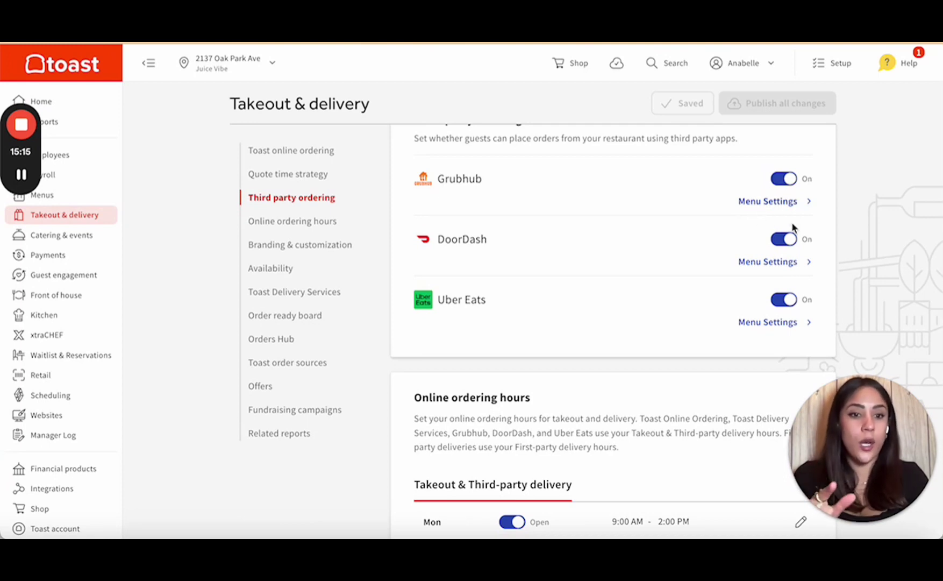
Step: Review the third-party ordering, kitchen capacity, quote time and Toast Online Ordering sections of the takeout and delivery settings
scroll(709, 151, "up", 6)
scroll(709, 152, "up", 4)
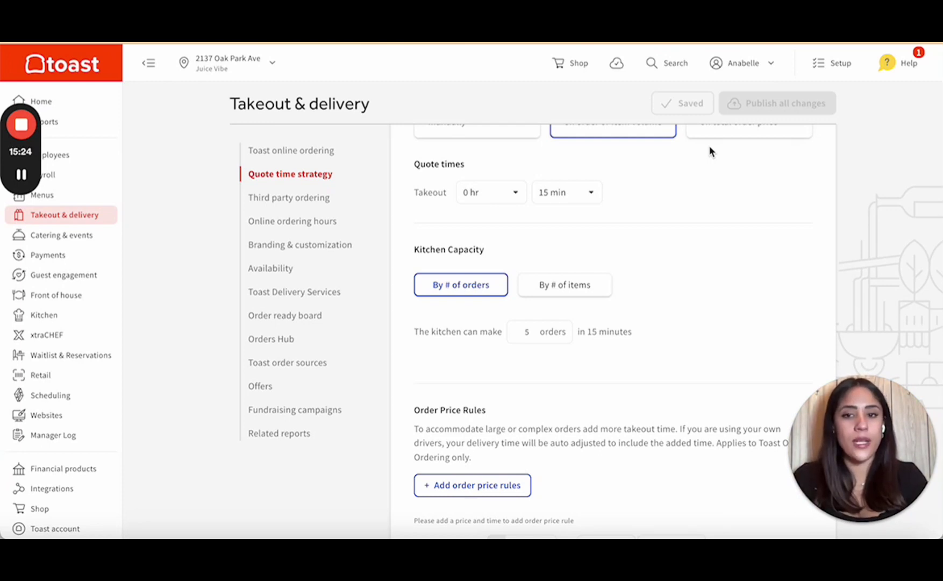
scroll(709, 151, "up", 1)
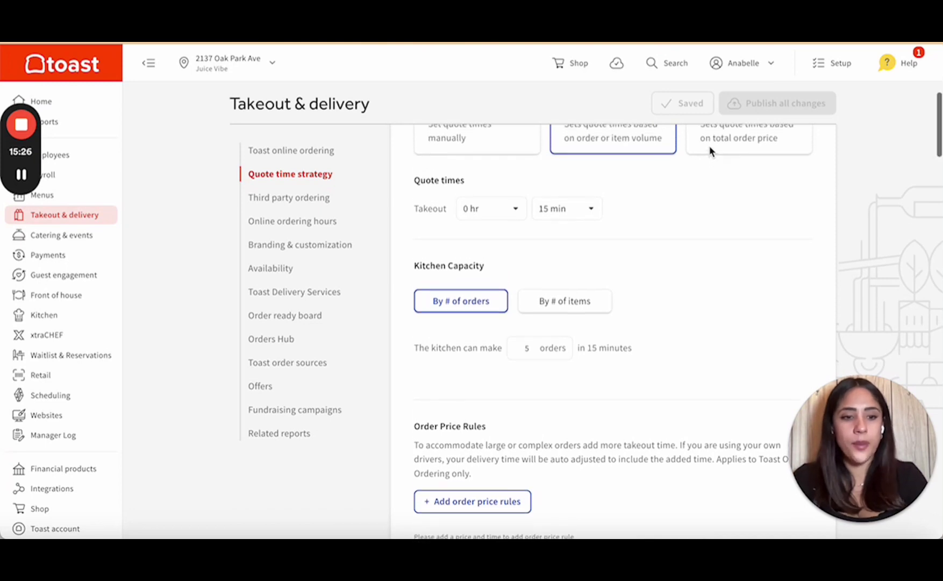
scroll(709, 151, "up", 3)
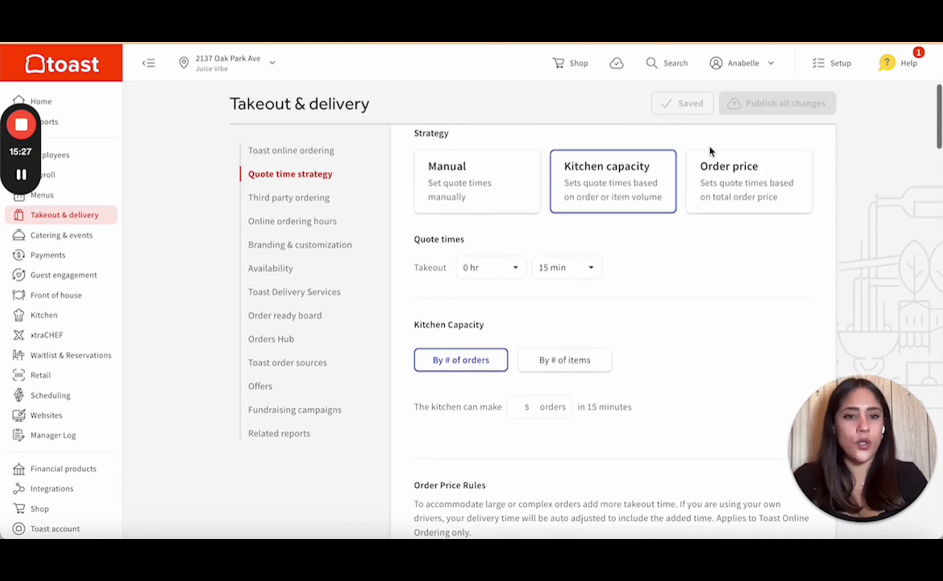
scroll(709, 151, "up", 5)
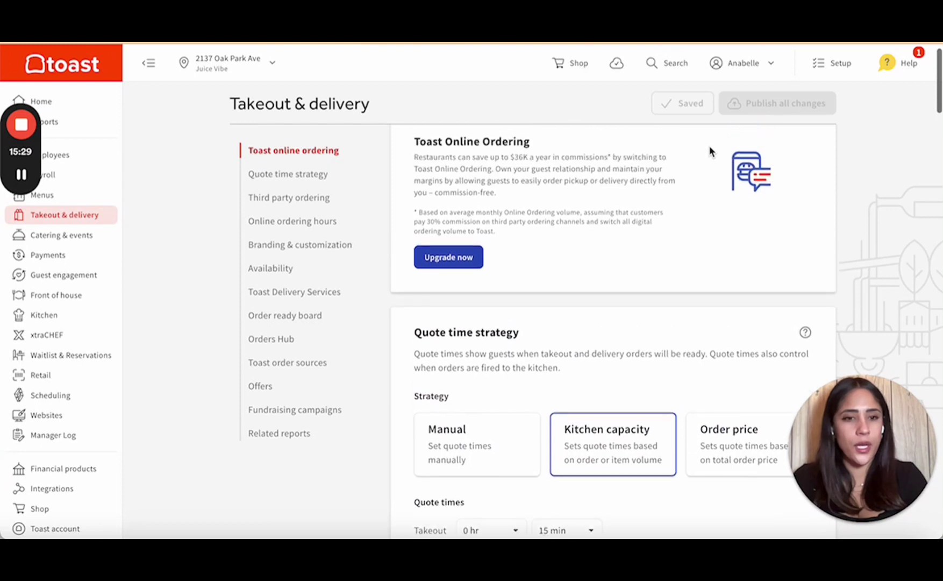
scroll(709, 152, "up", 2)
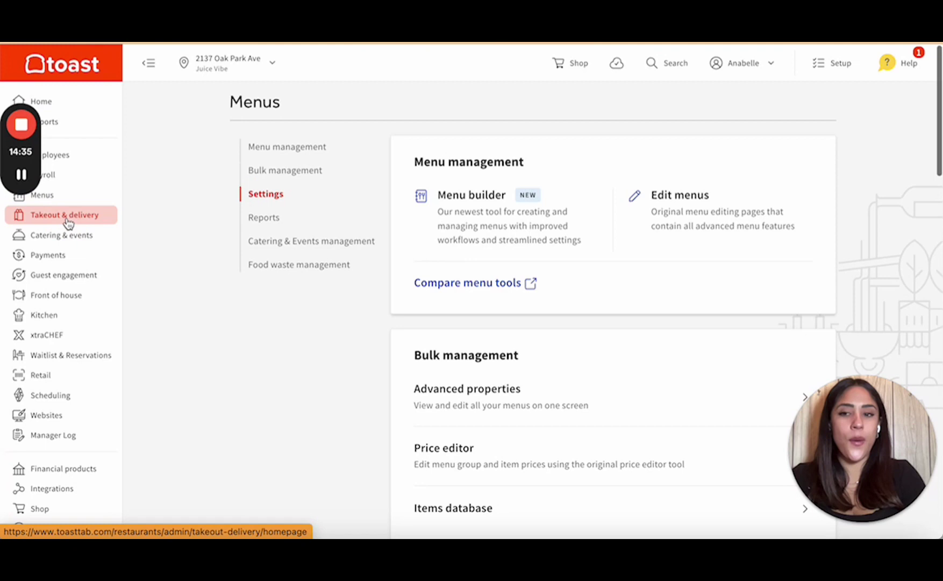
Step: Open the takeout and delivery settings and examine the quote time strategy, kitchen capacity and order price rules
left_click(67, 219)
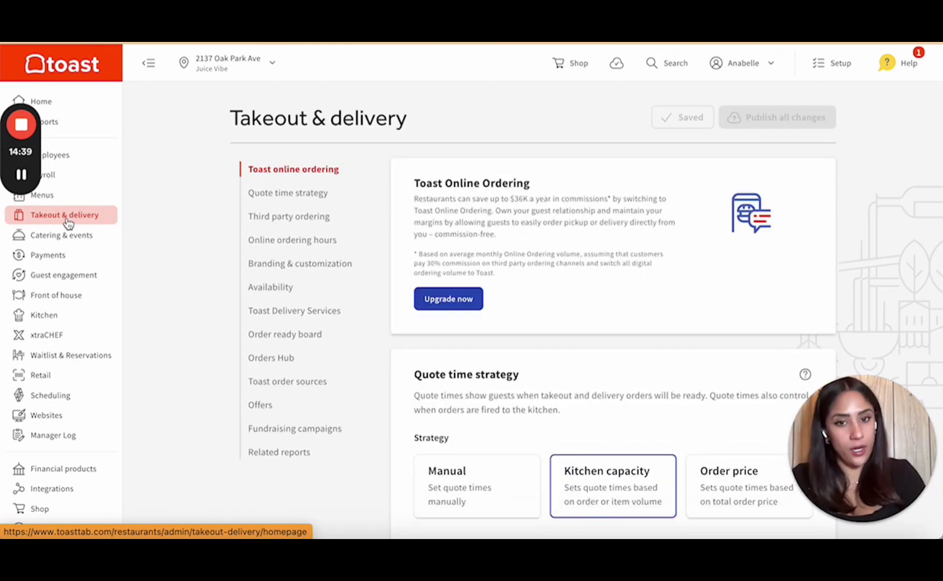
scroll(195, 265, "down", 3)
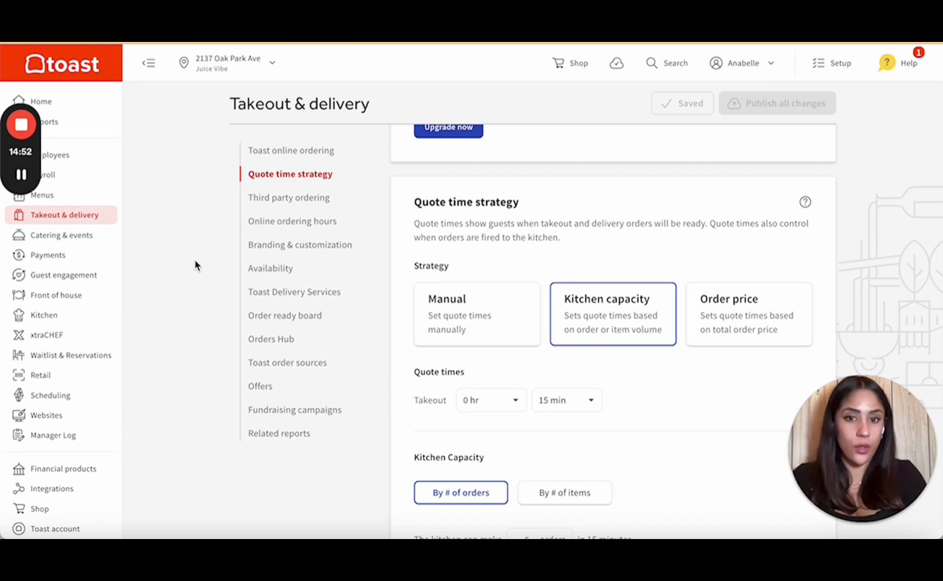
scroll(195, 265, "down", 5)
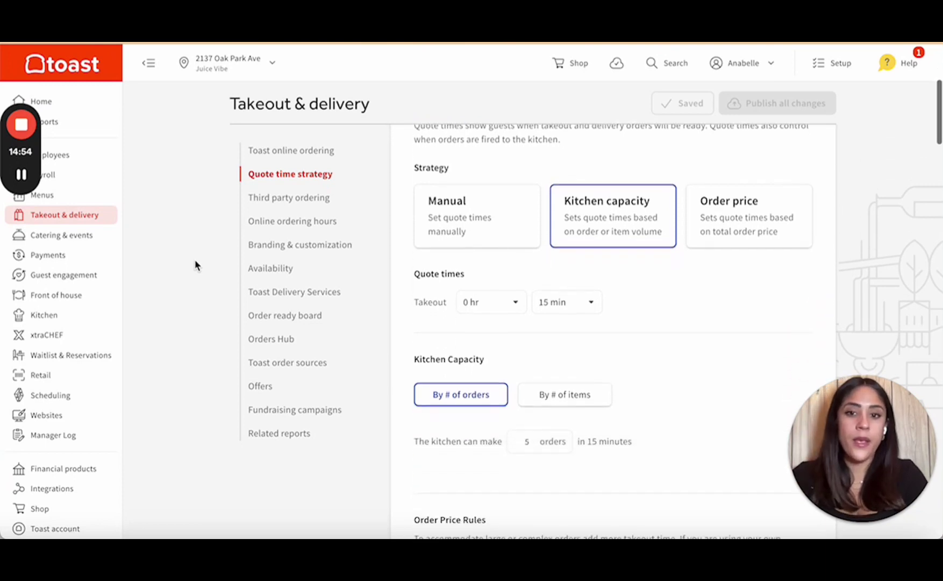
scroll(196, 265, "down", 8)
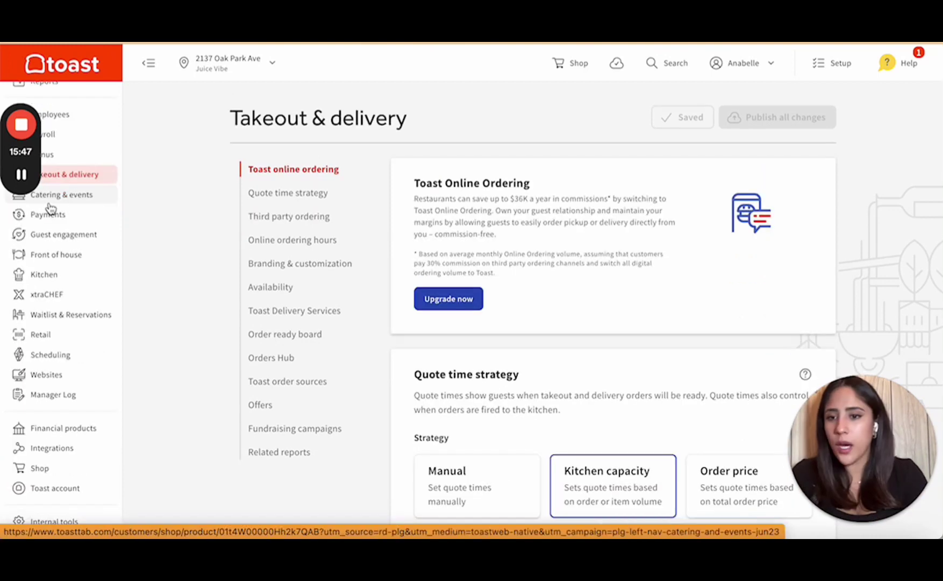
Step: Open the guest engagement area and go to its Offers section
scroll(52, 261, "down", 1)
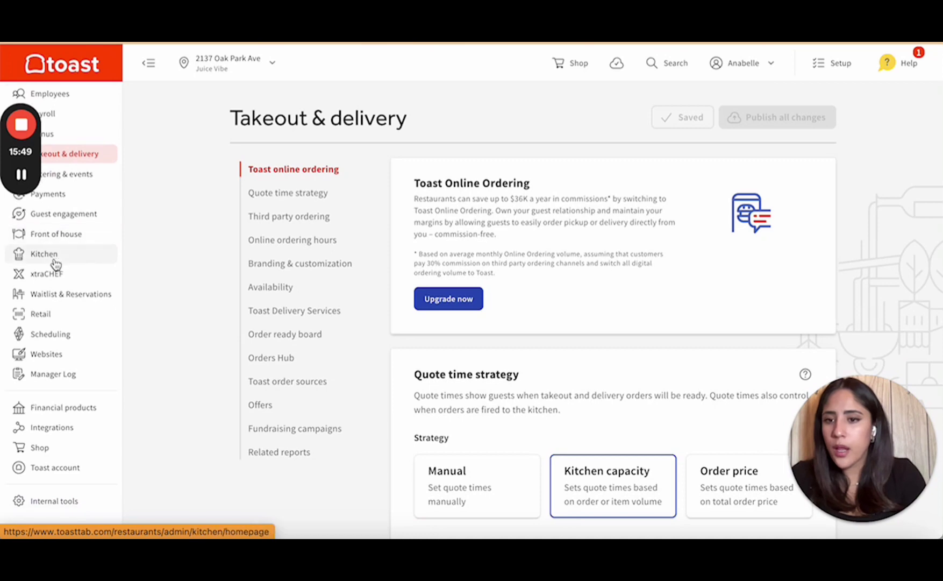
scroll(65, 291, "up", 1)
left_click(69, 267)
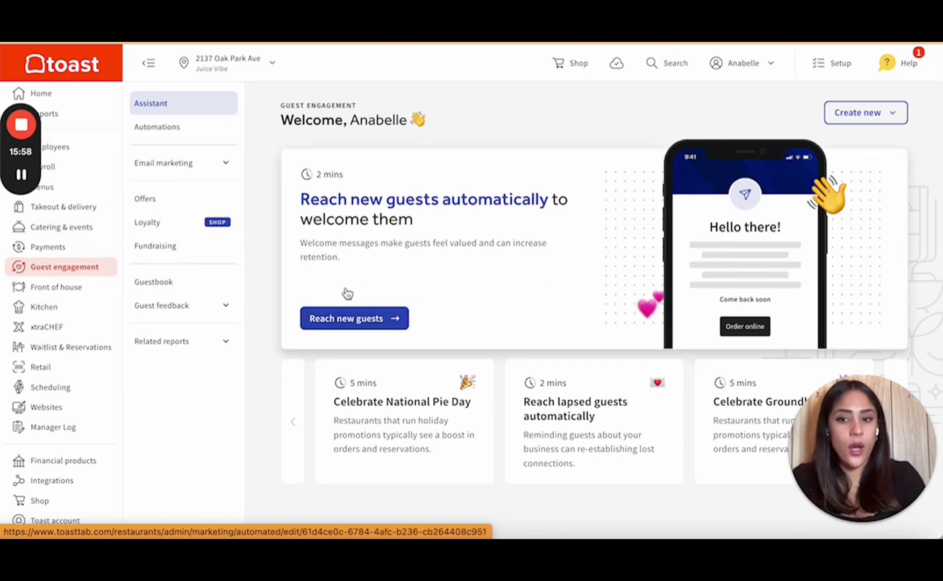
left_click(154, 202)
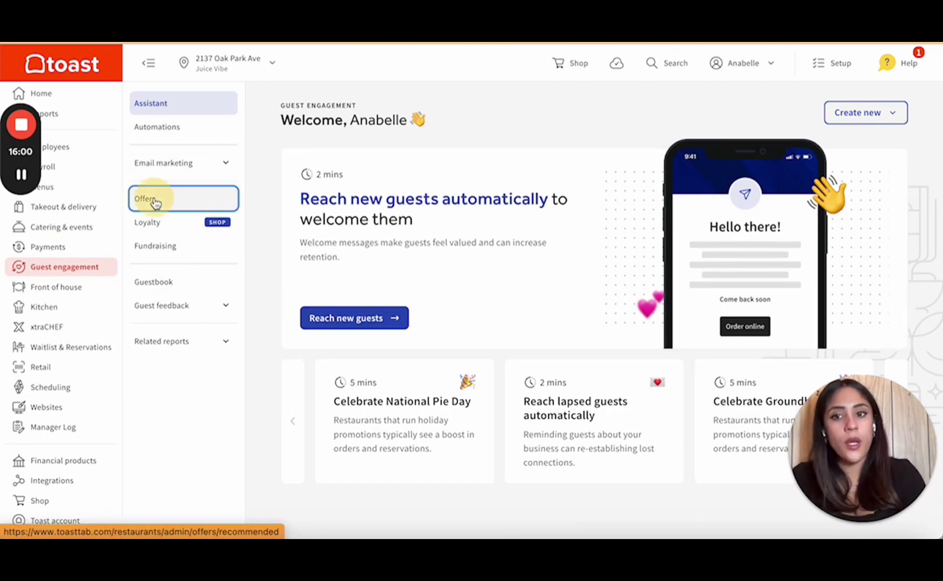